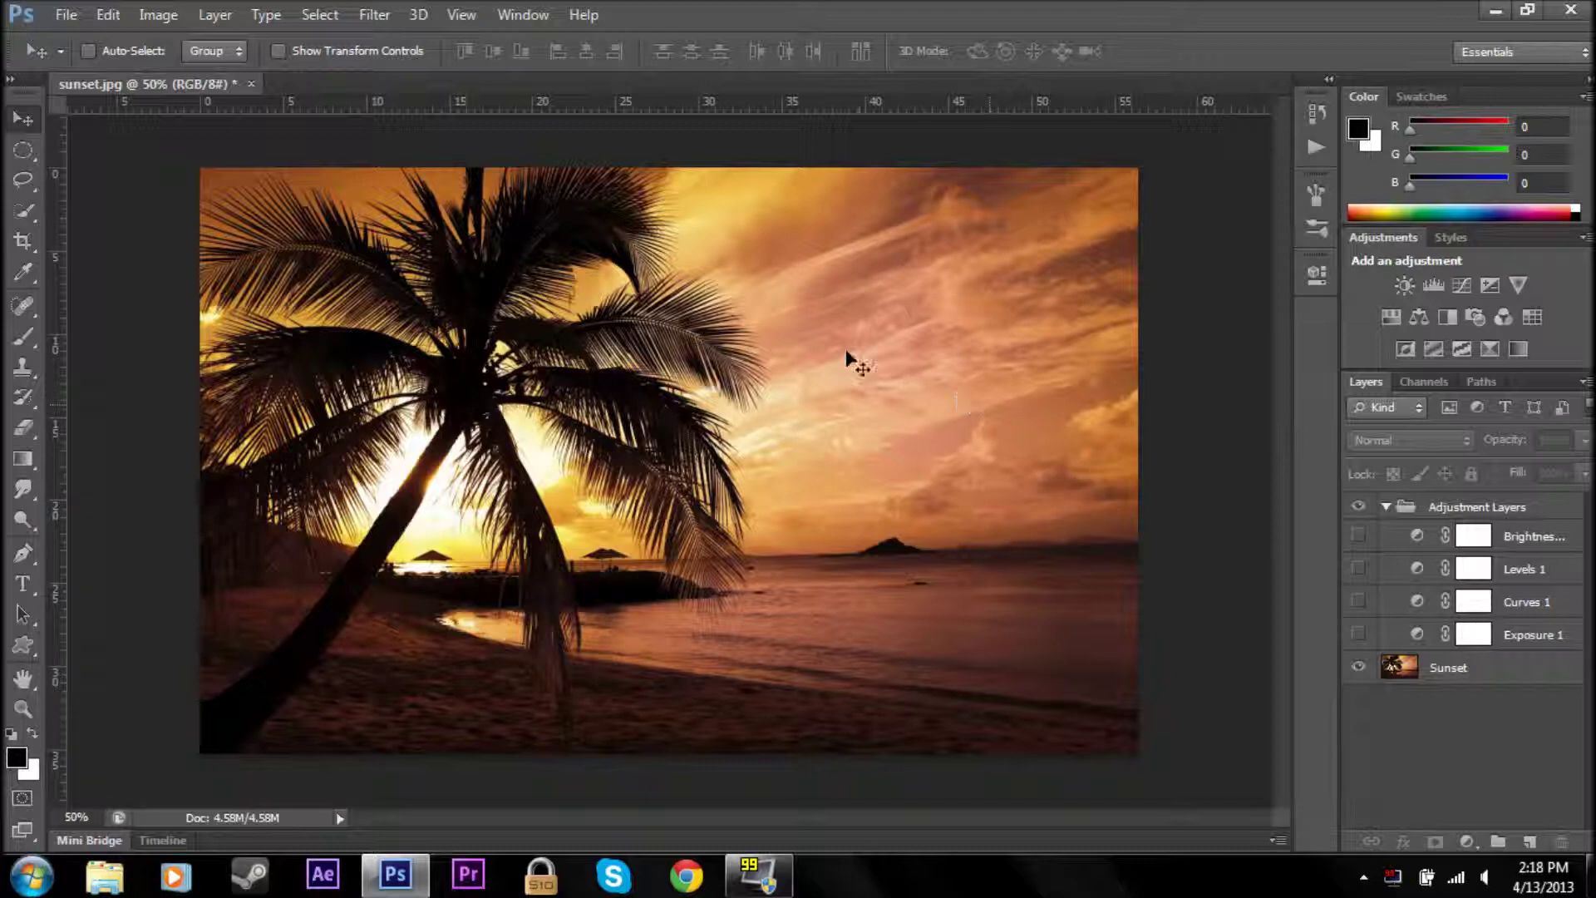
Step: Browse the Image Adjustments menu without applying anything and reselect the Sunset photo layer
{"action": "left_click", "coordinate": [155, 15]}
{"action": "left_click", "coordinate": [848, 10]}
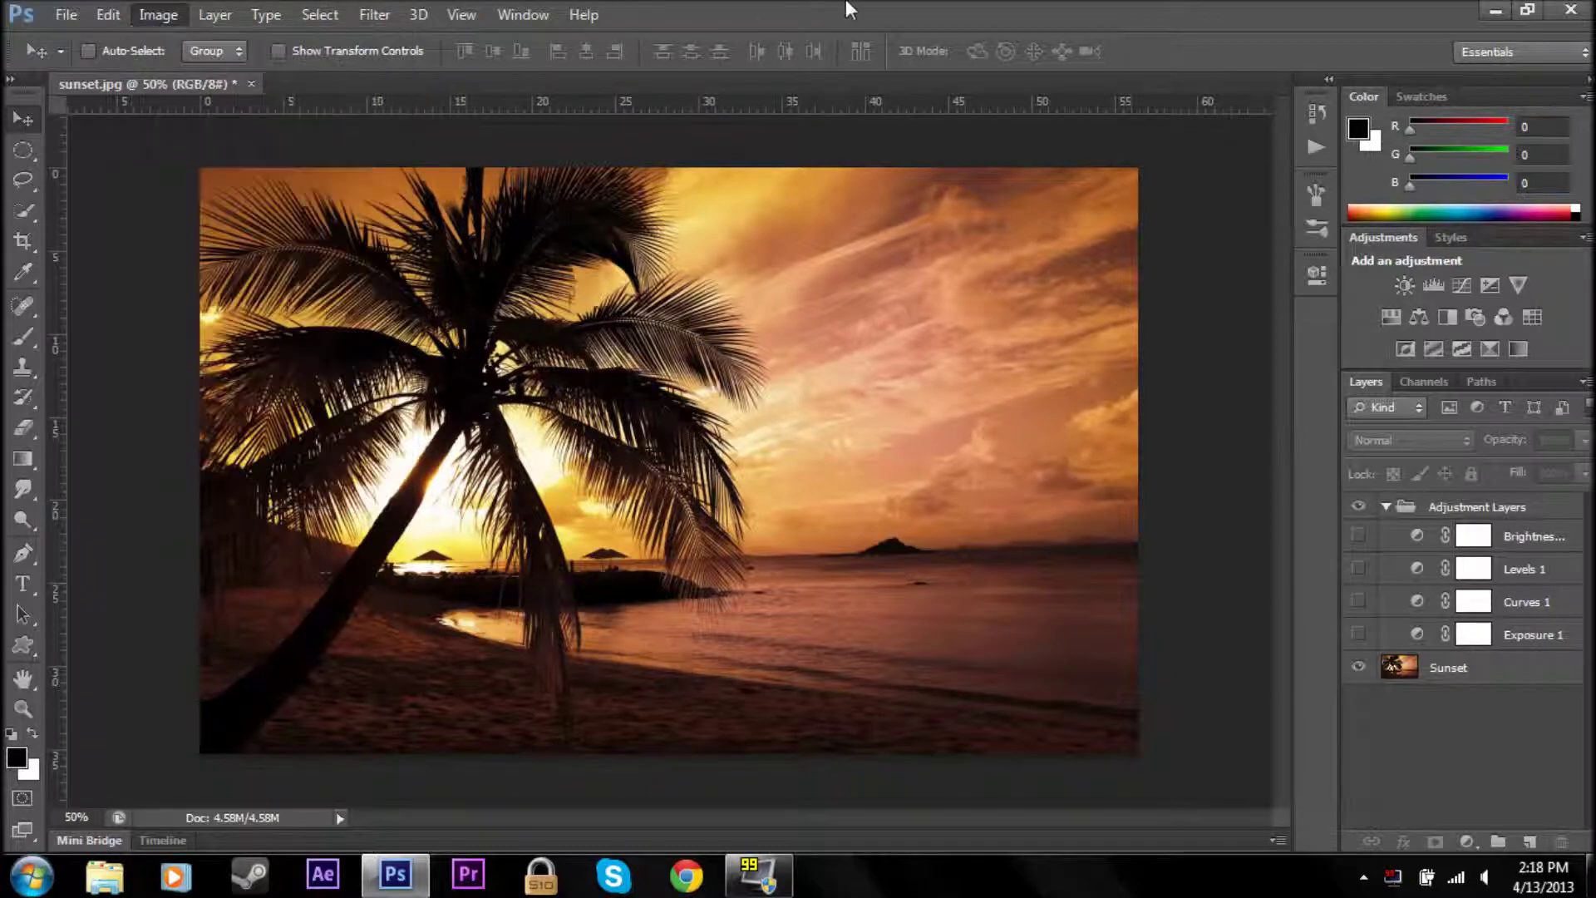
{"action": "left_click", "coordinate": [1451, 668]}
{"action": "left_click", "coordinate": [158, 15]}
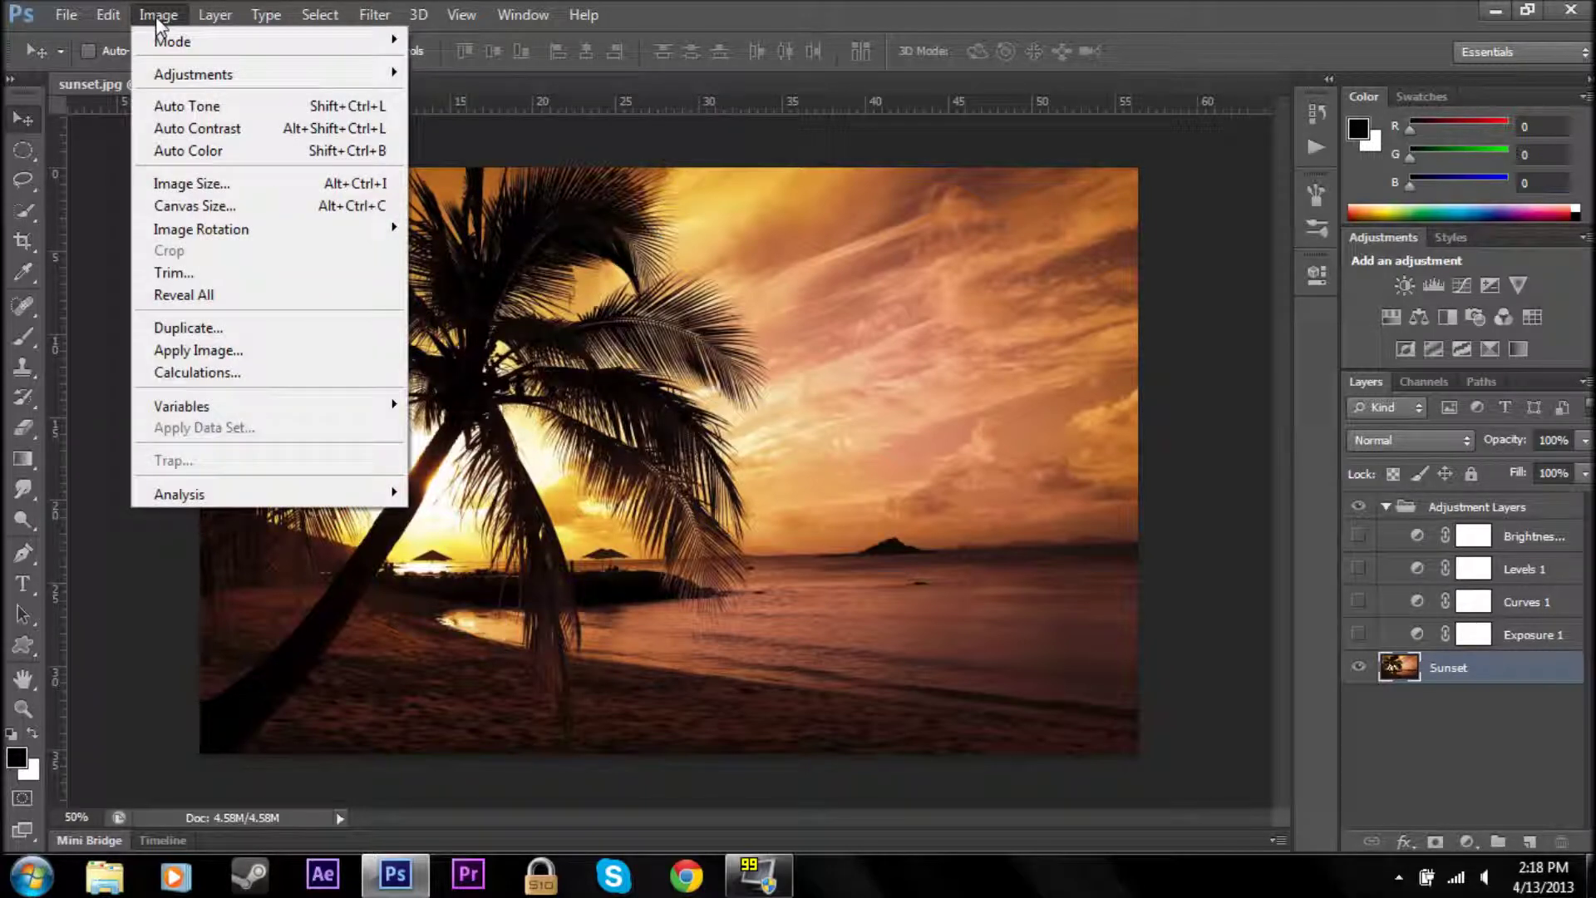
{"action": "mouse_move", "coordinate": [164, 76]}
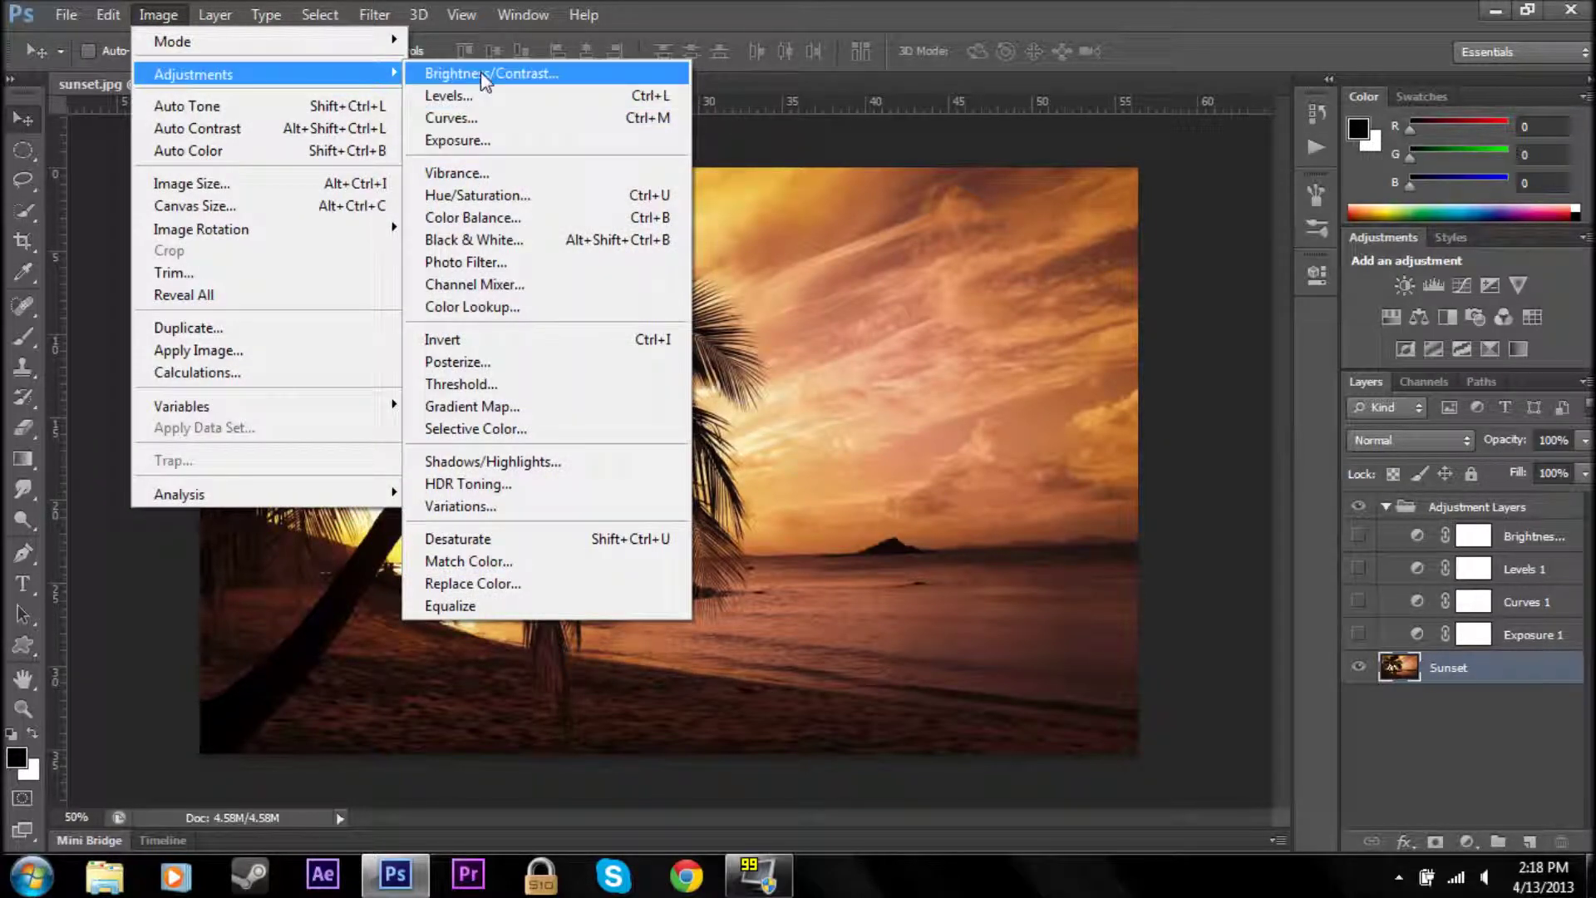
{"action": "left_click", "coordinate": [802, 9]}
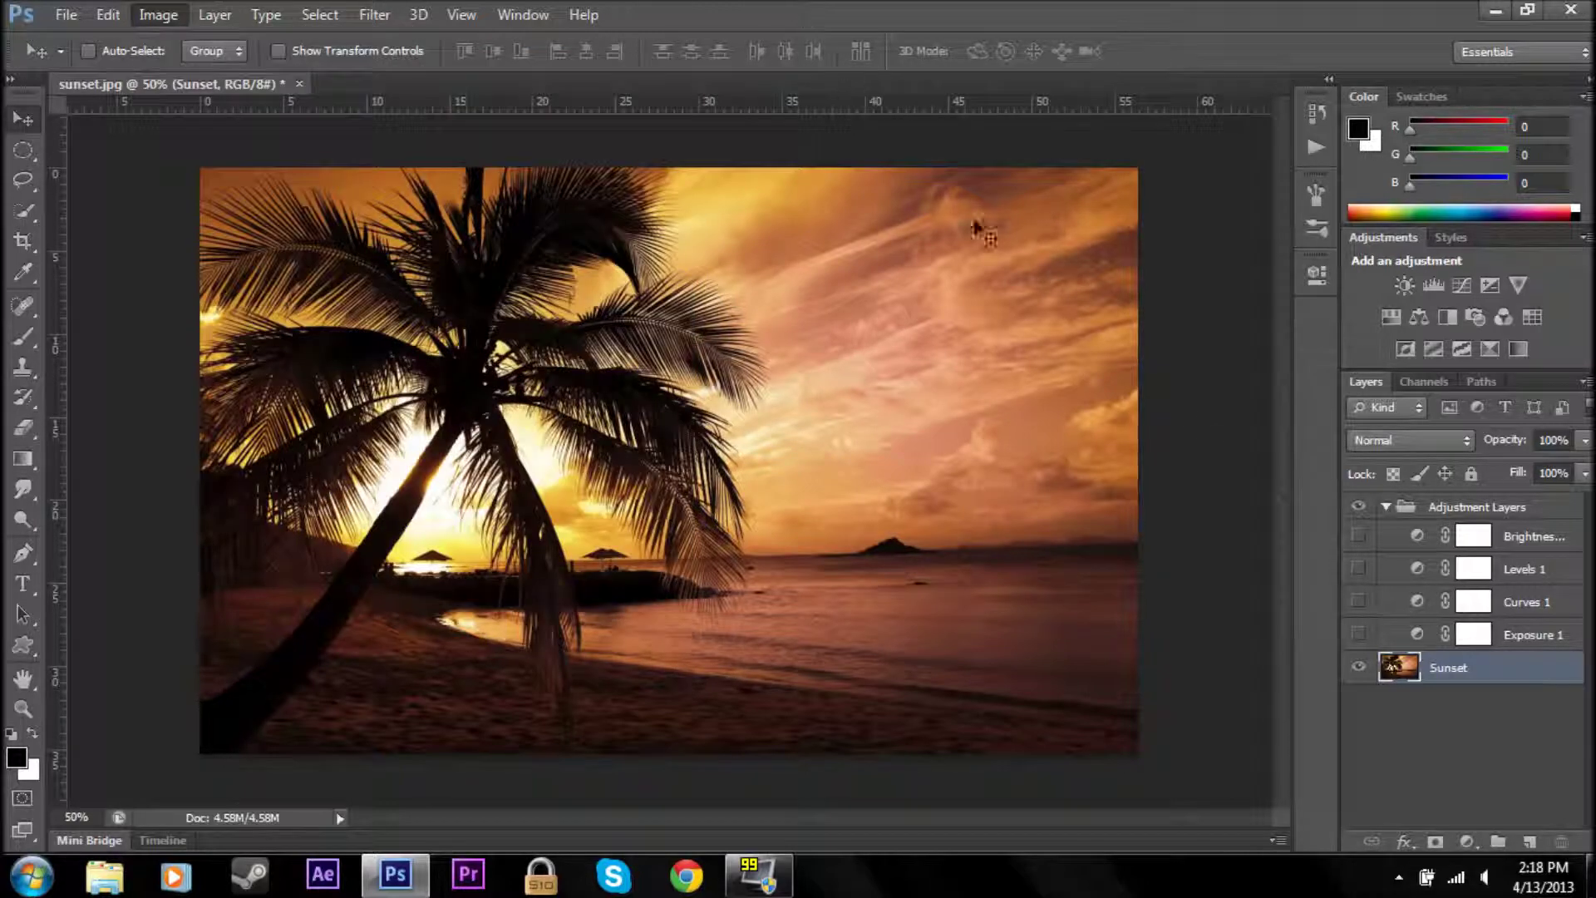
{"action": "left_click", "coordinate": [1488, 777]}
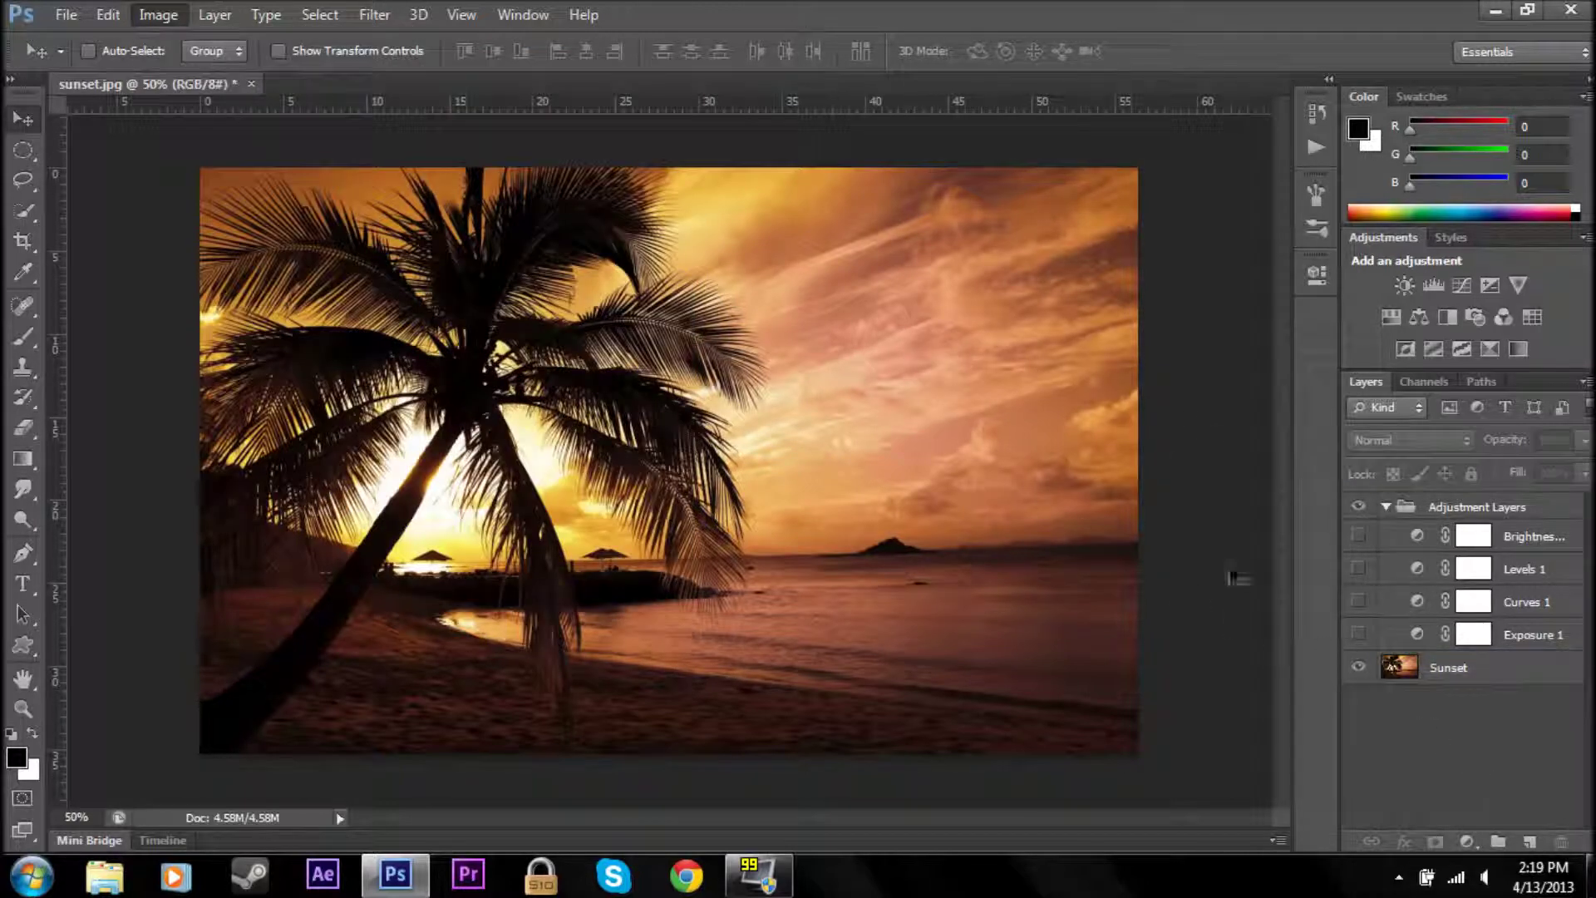
{"action": "left_click", "coordinate": [1488, 671]}
Step: Apply a darkening Curves adjustment directly to the Sunset photo
{"action": "left_click", "coordinate": [159, 15]}
{"action": "mouse_move", "coordinate": [200, 74]}
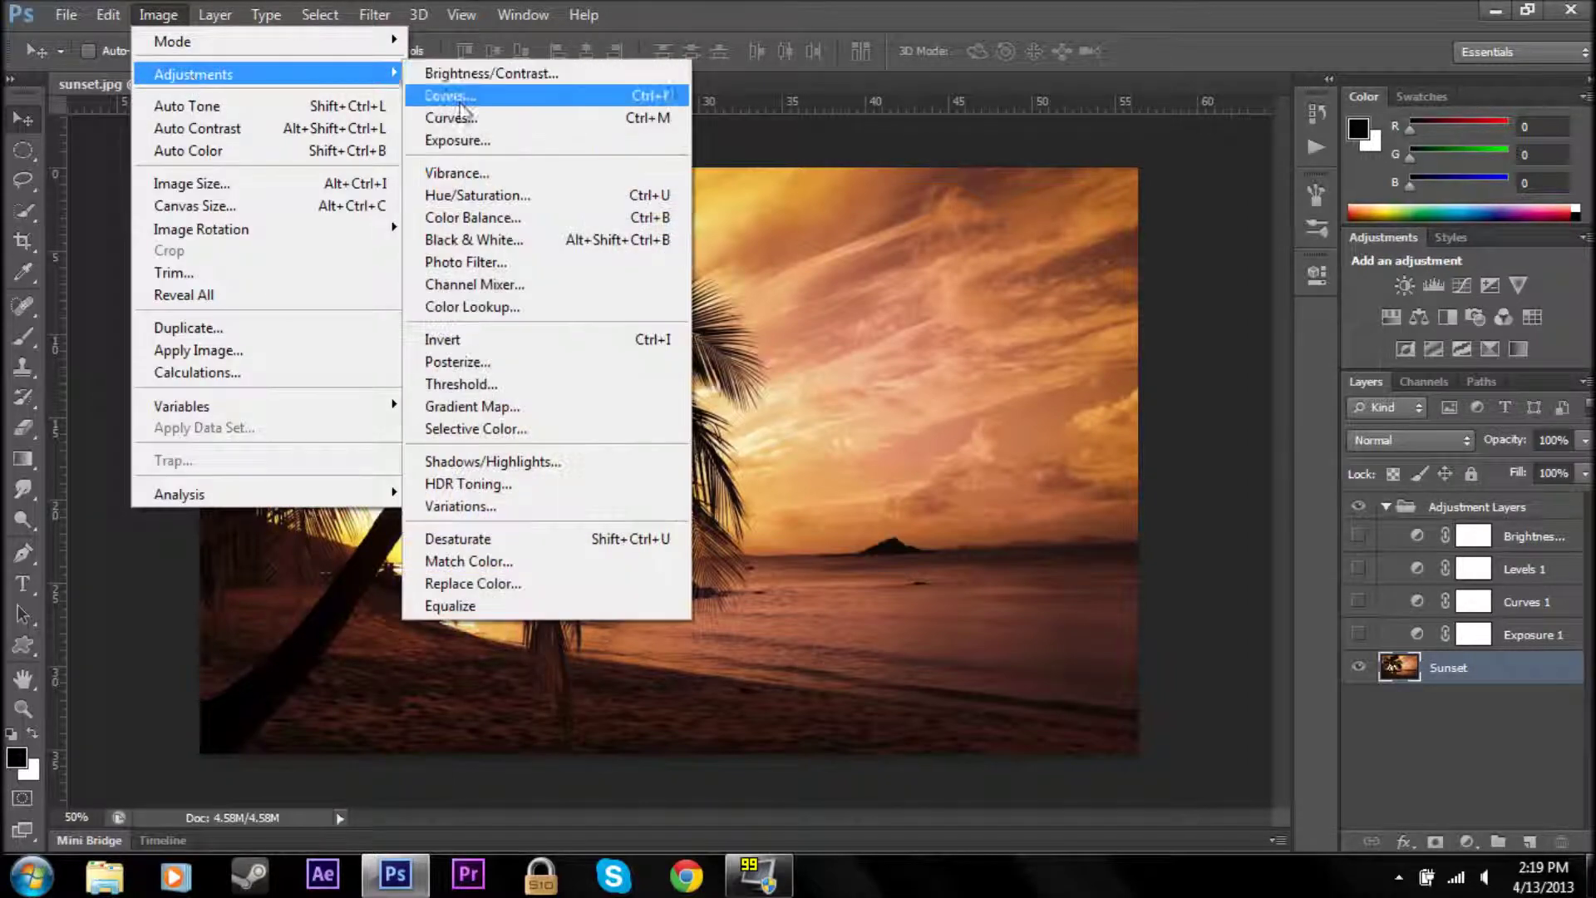
{"action": "left_click", "coordinate": [453, 118]}
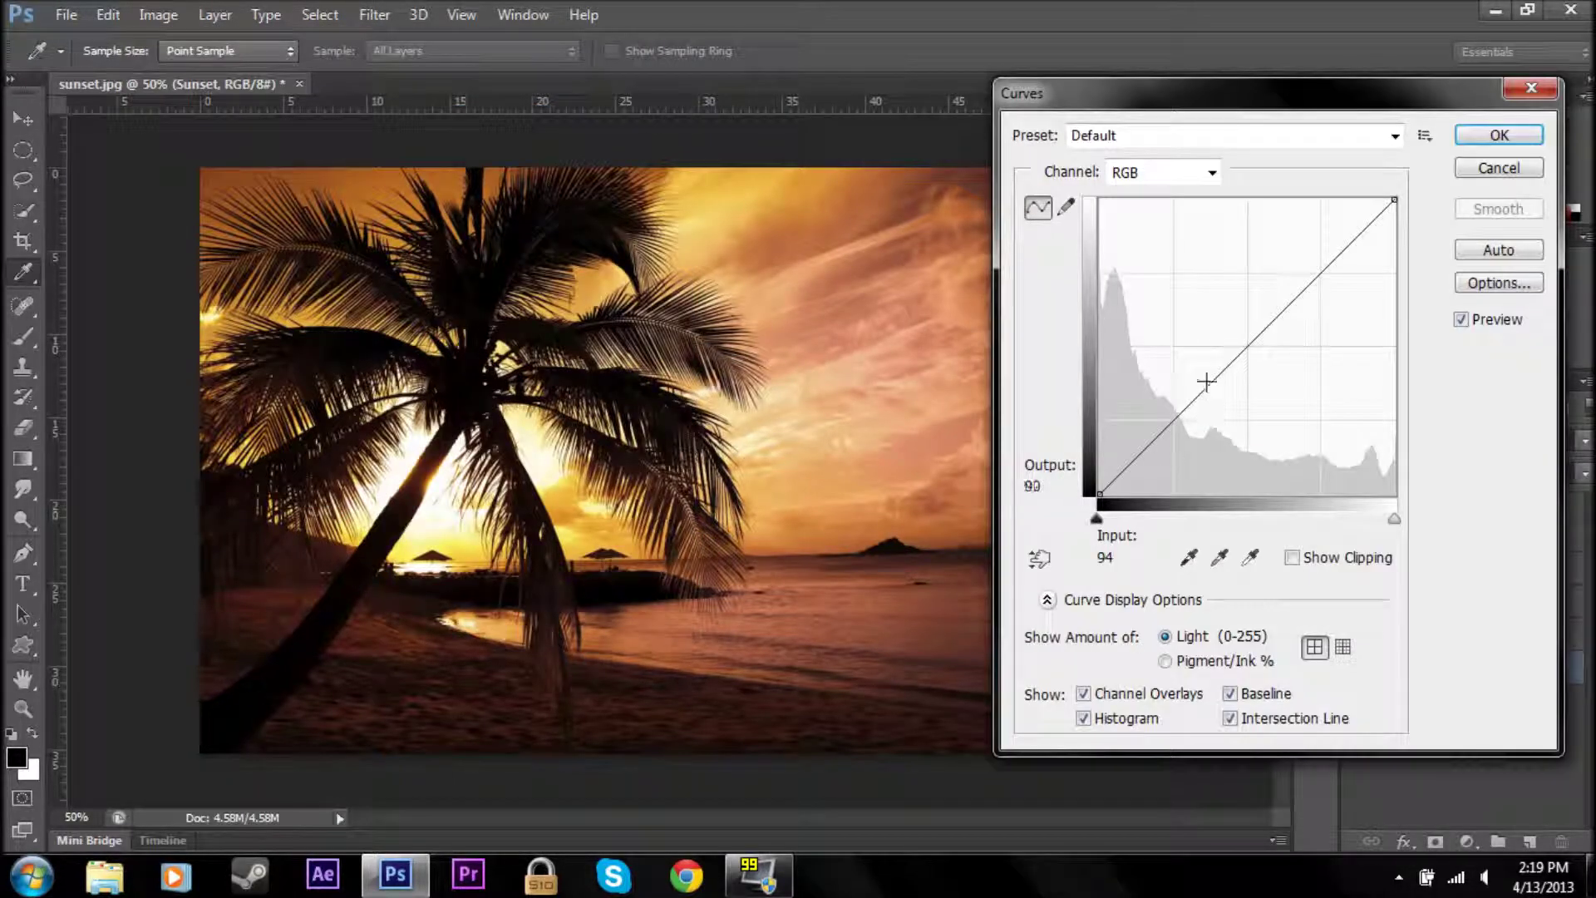
{"action": "left_click_drag", "start_coordinate": [1206, 382], "coordinate": [1273, 429]}
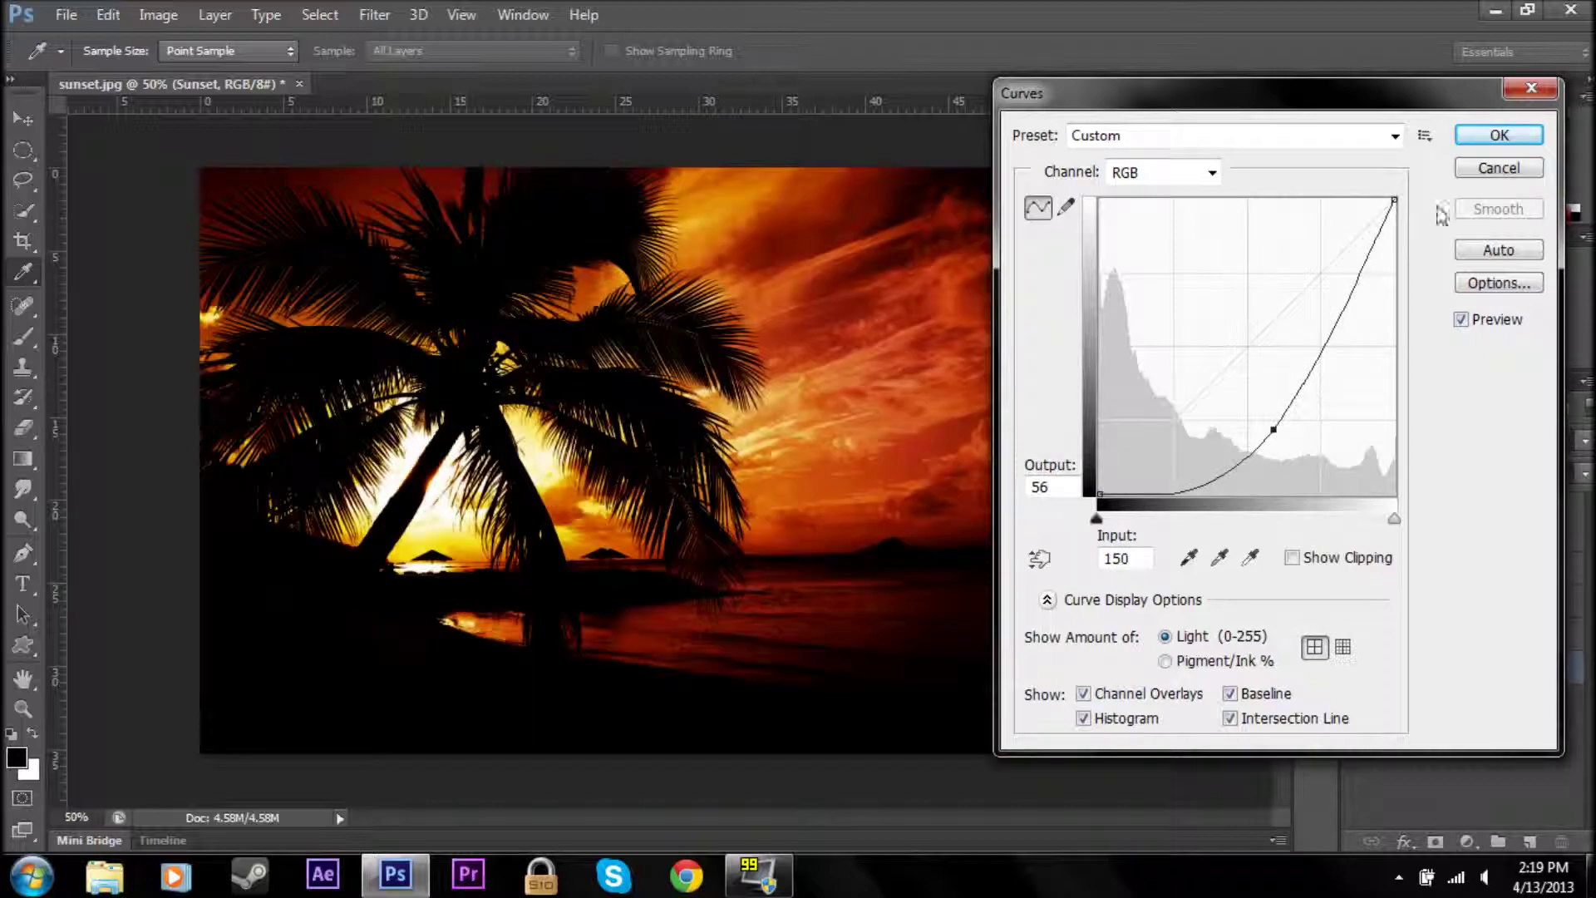
{"action": "left_click", "coordinate": [1496, 135]}
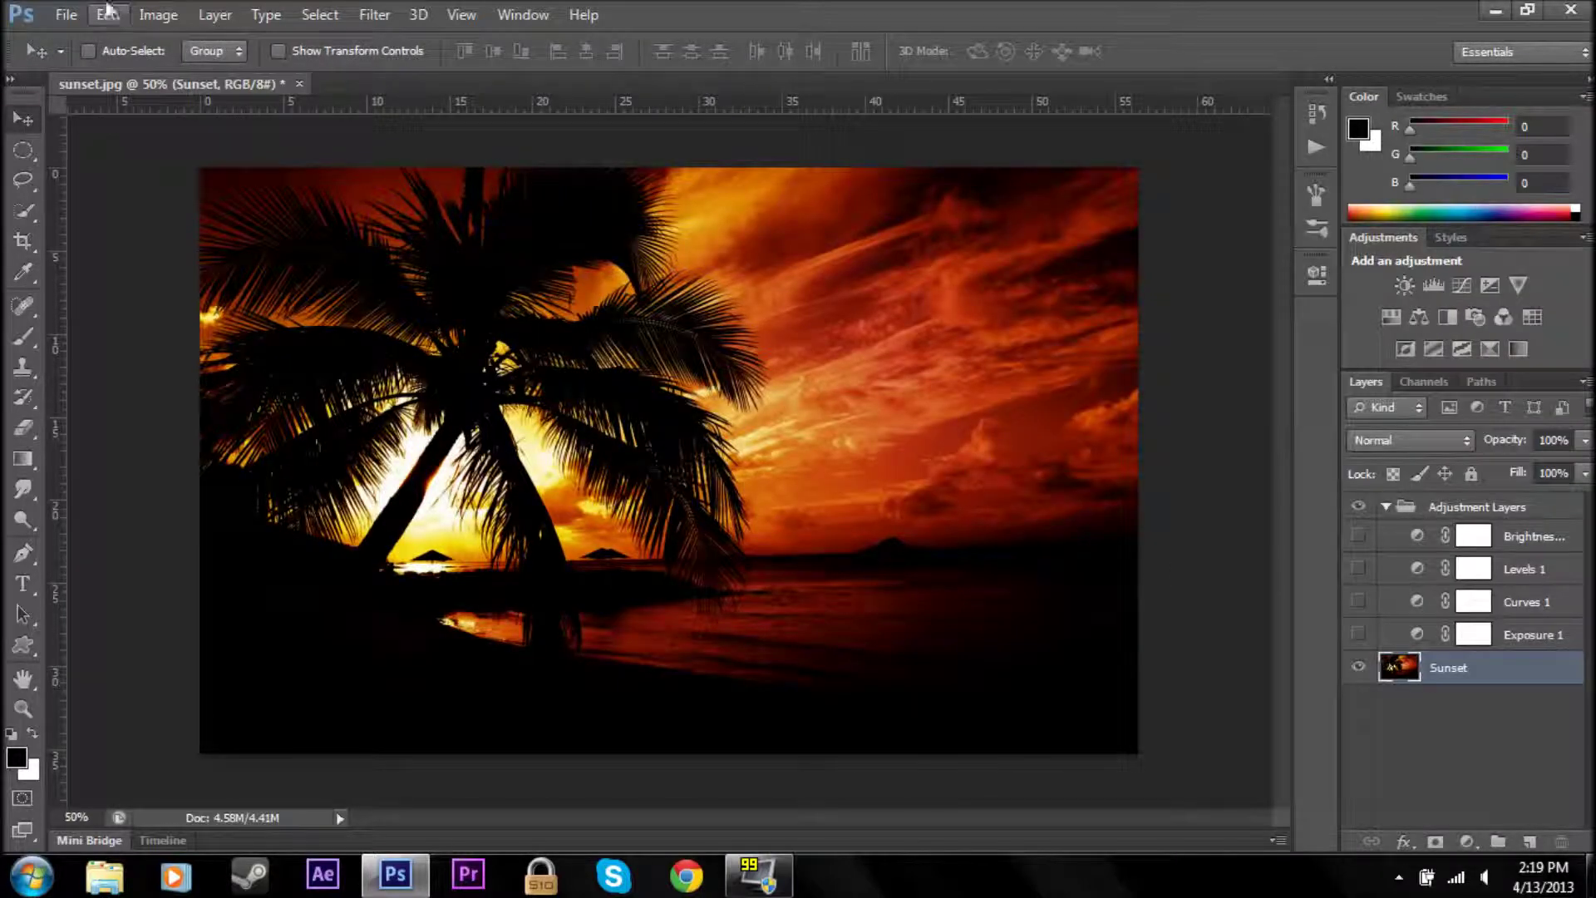
Step: Try a brightening Curves change on the photo, cancel it, and deselect the Sunset layer
{"action": "left_click", "coordinate": [172, 16]}
{"action": "mouse_move", "coordinate": [207, 68]}
{"action": "left_click", "coordinate": [489, 117]}
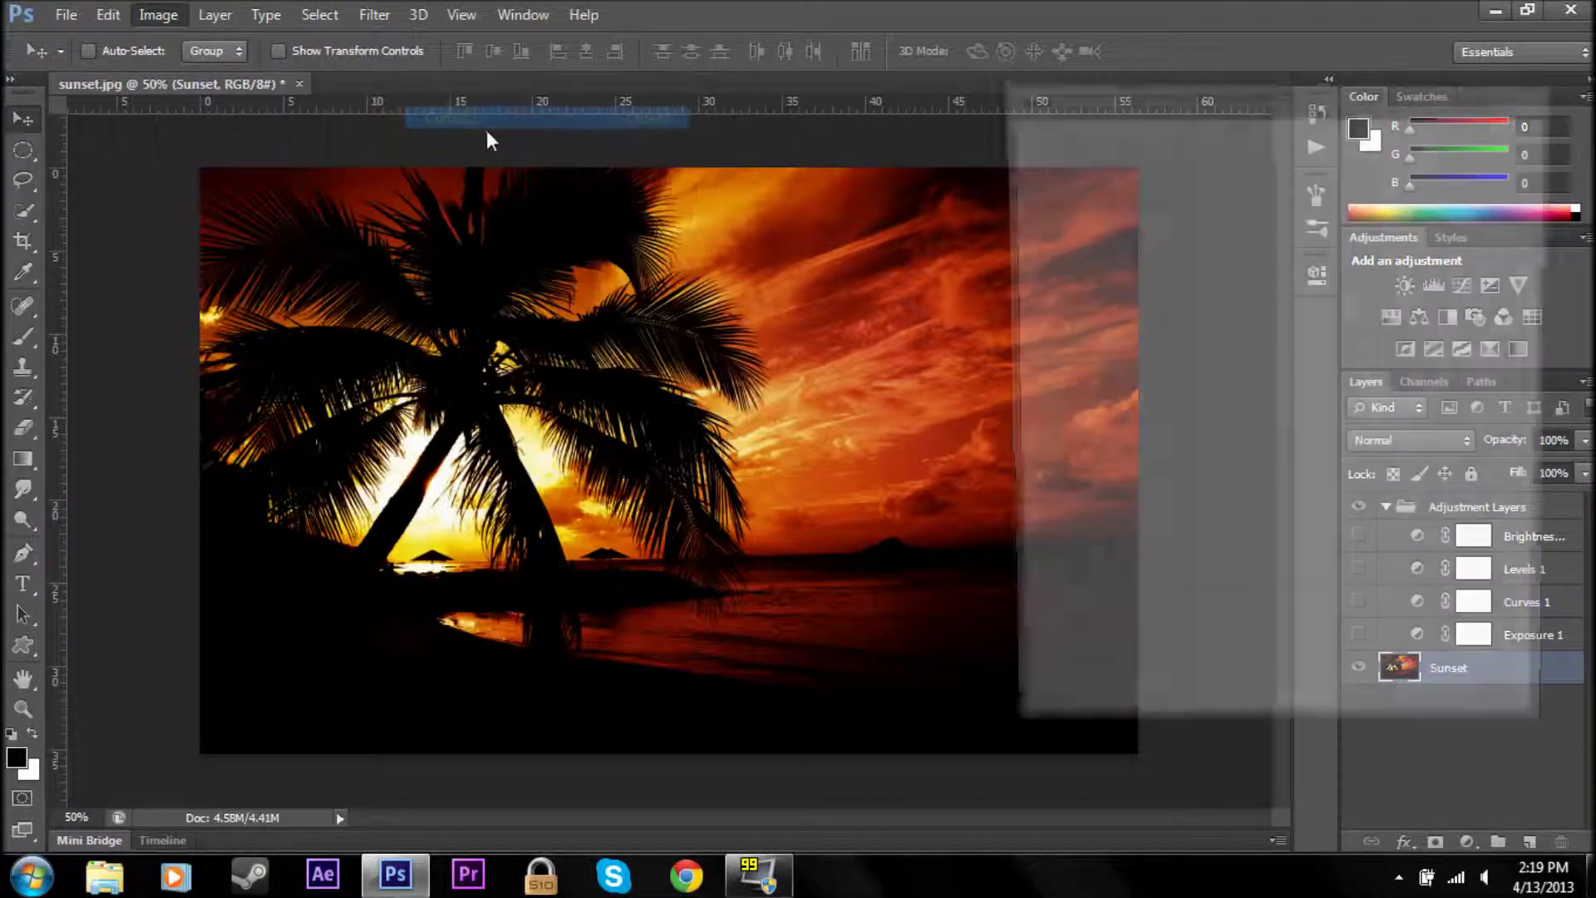
{"action": "left_click_drag", "start_coordinate": [1188, 404], "coordinate": [1209, 367]}
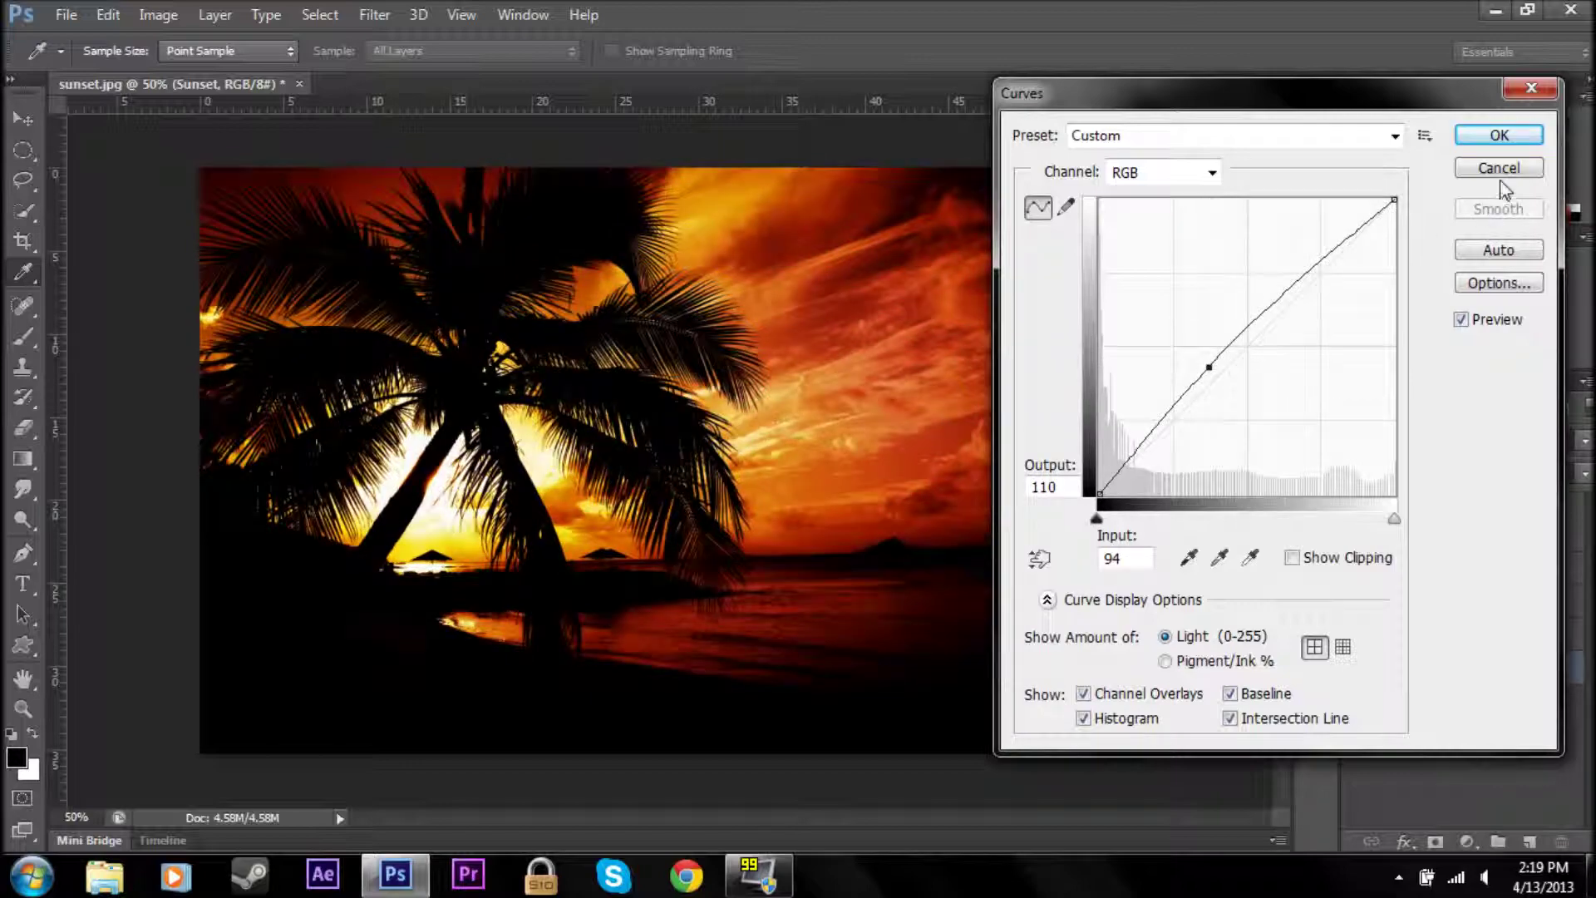
{"action": "left_click", "coordinate": [1501, 173]}
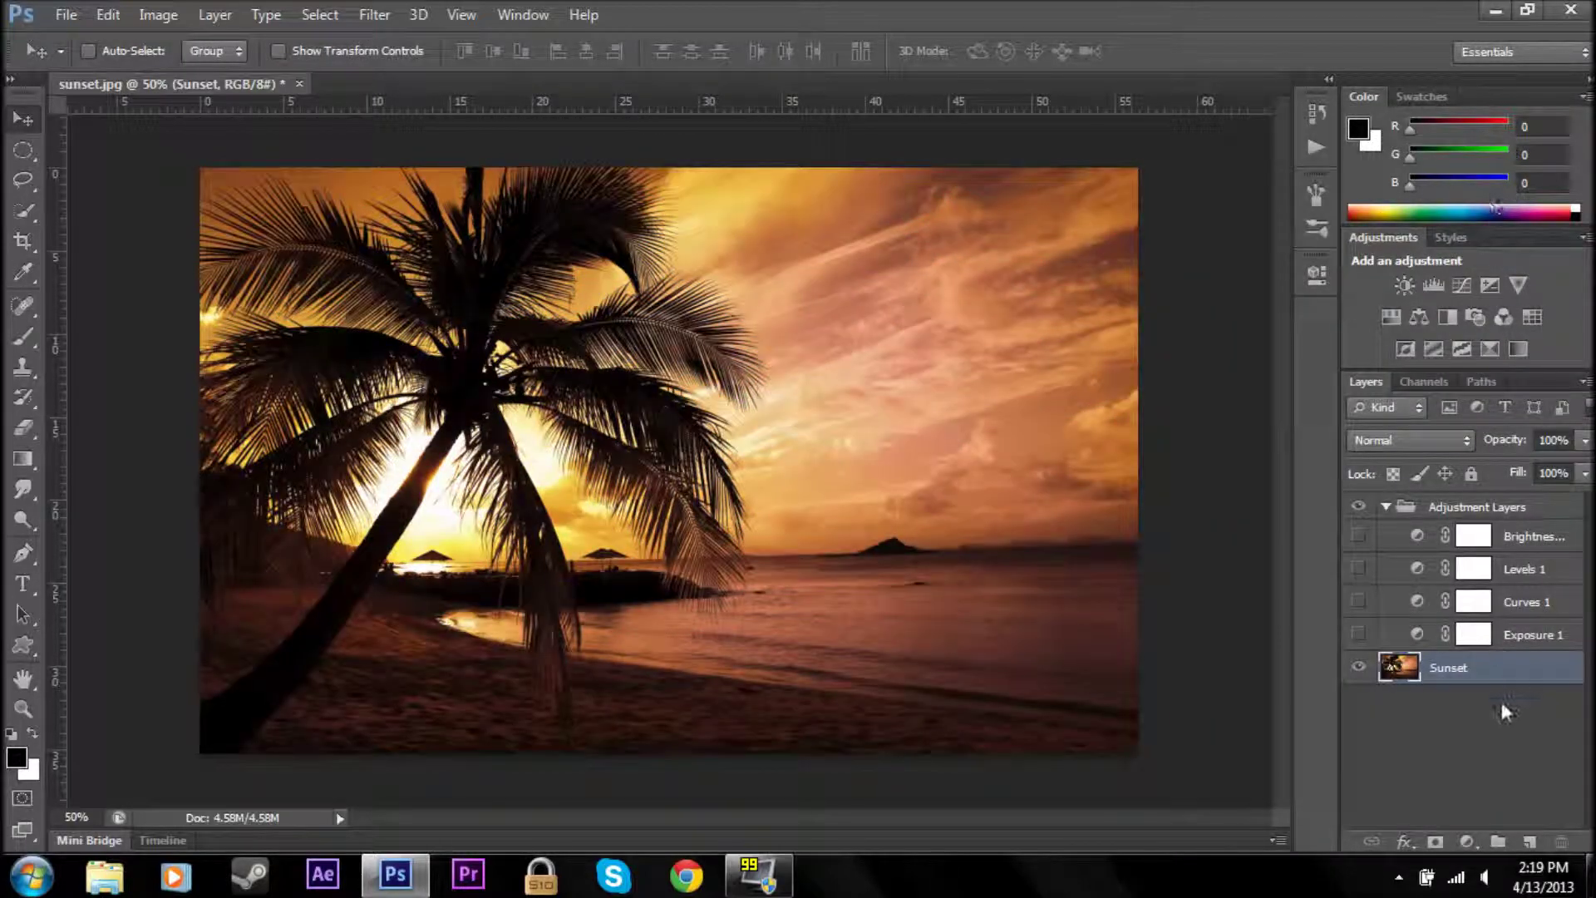
{"action": "left_click", "coordinate": [1498, 700]}
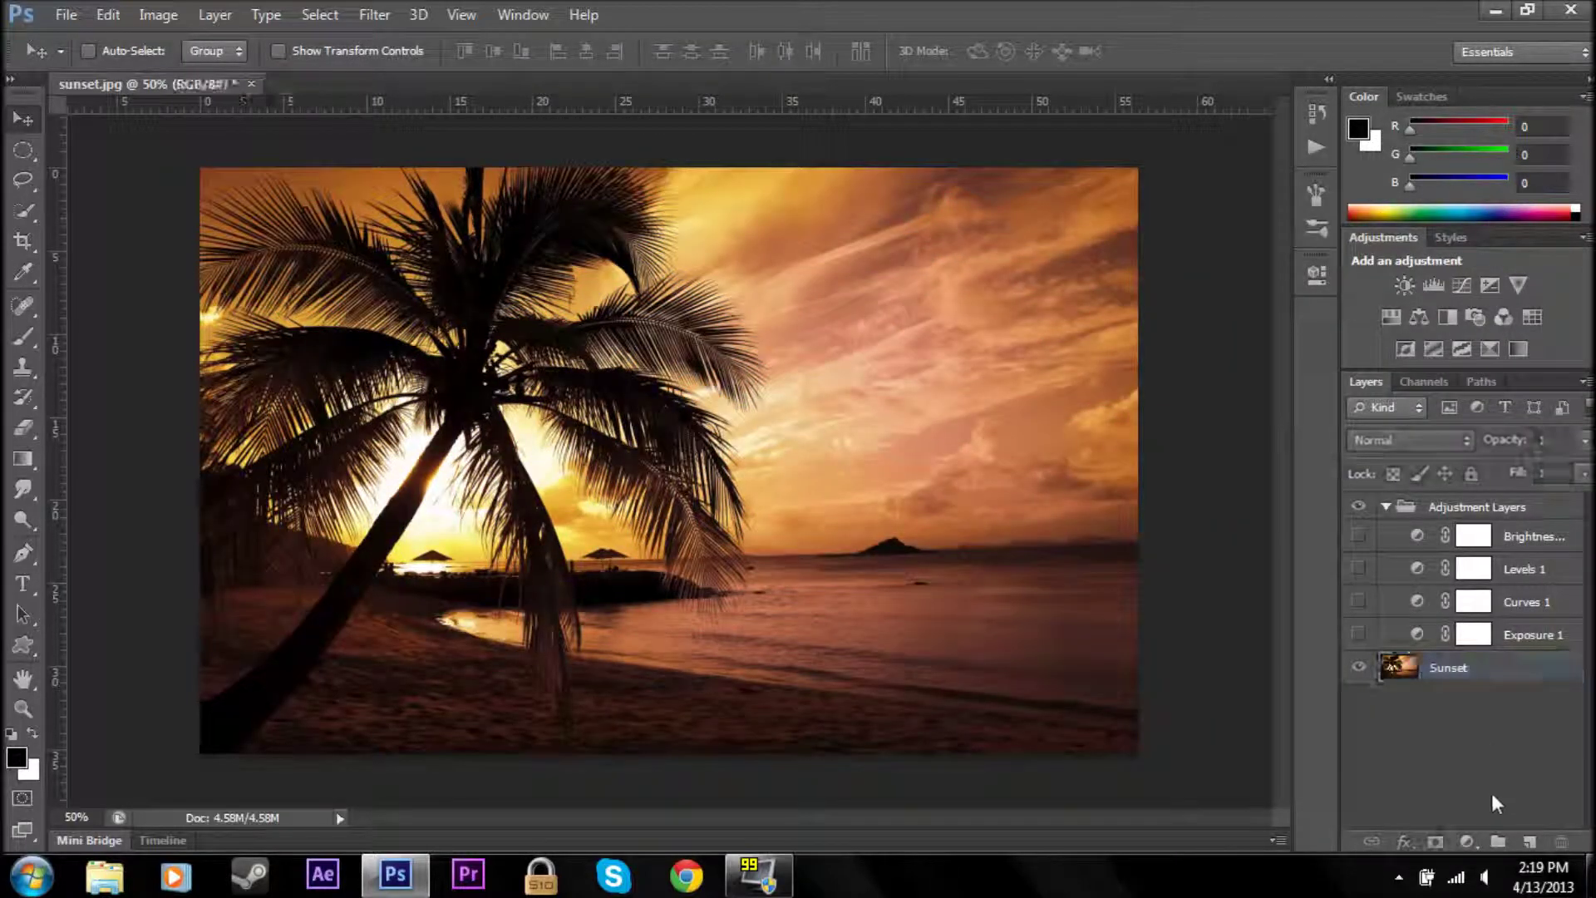
Step: Switch on the Curves 1 adjustment layer and bring up its settings
{"action": "left_click", "coordinate": [1473, 843]}
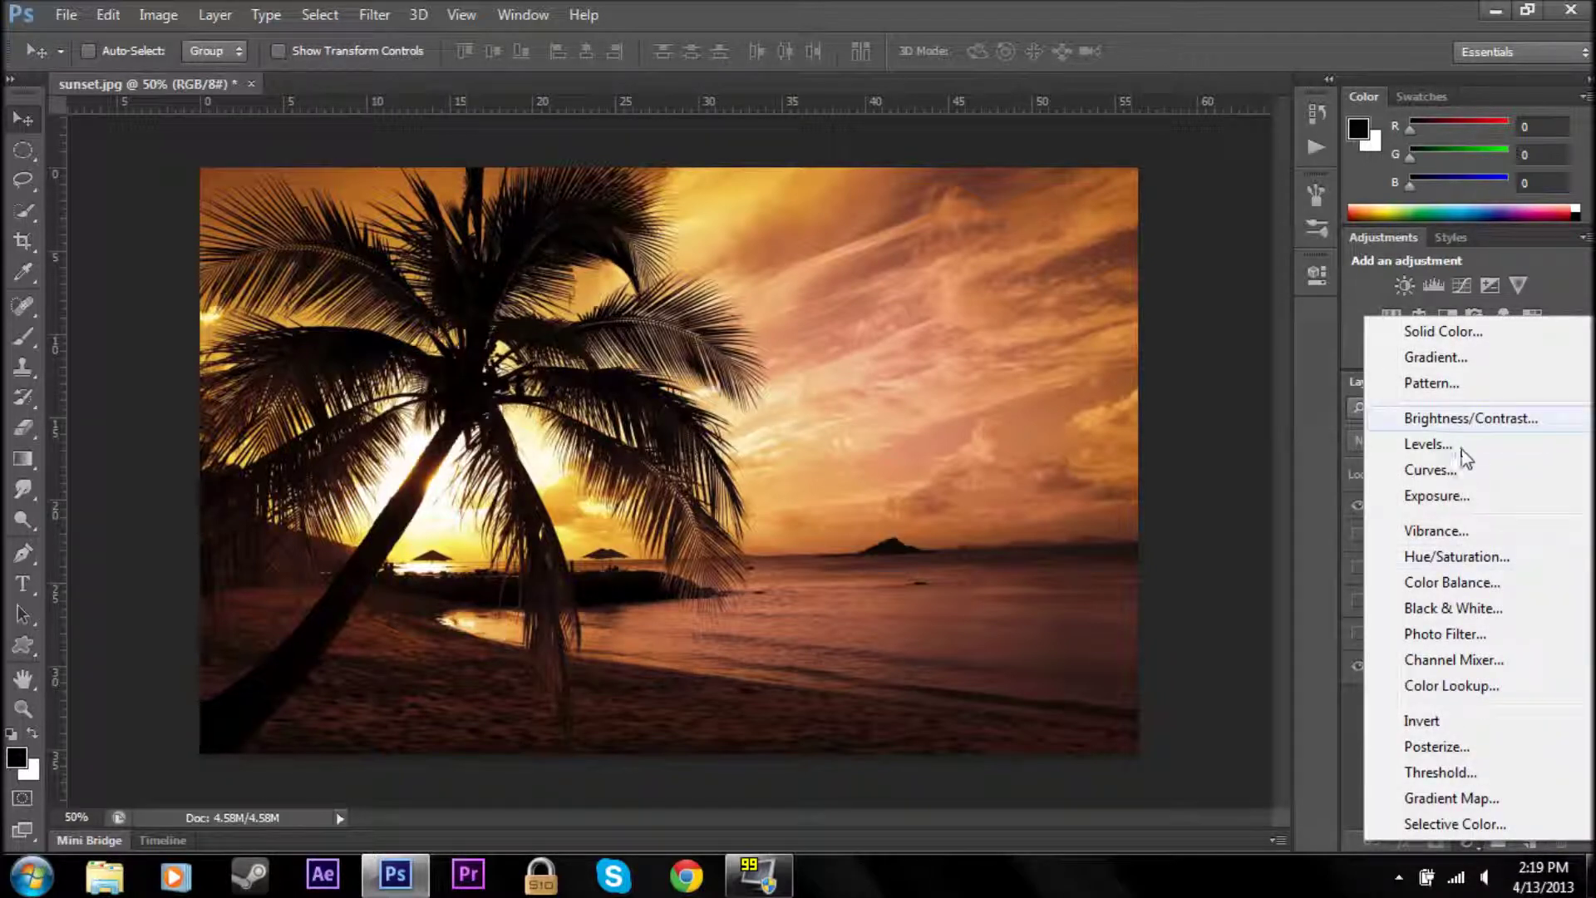
{"action": "left_click", "coordinate": [1360, 737]}
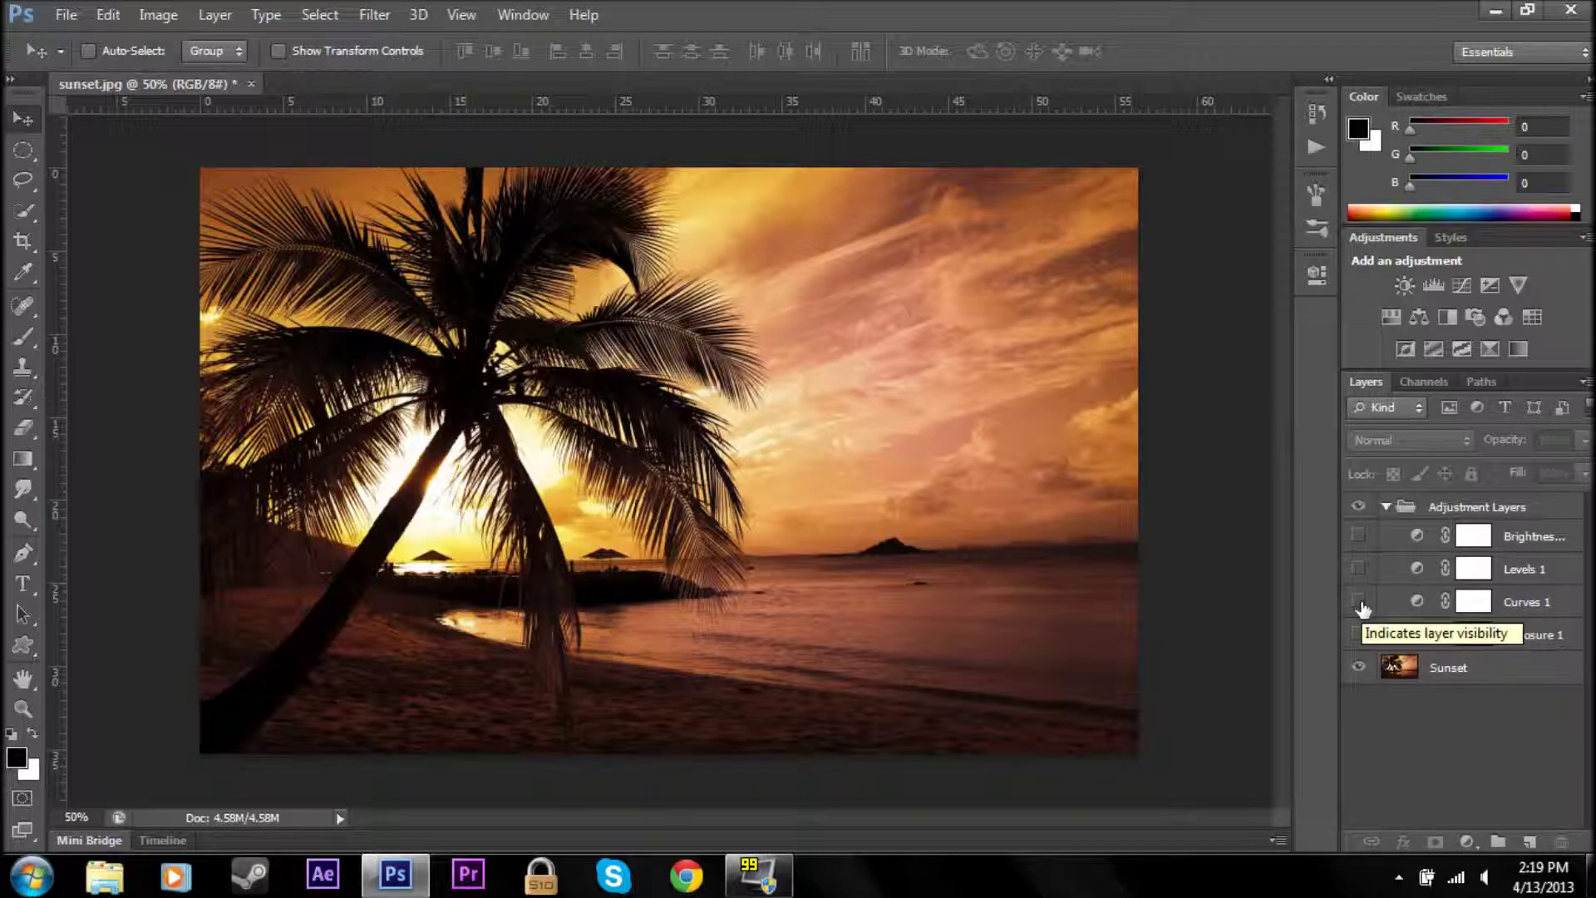
{"action": "left_click", "coordinate": [1360, 605]}
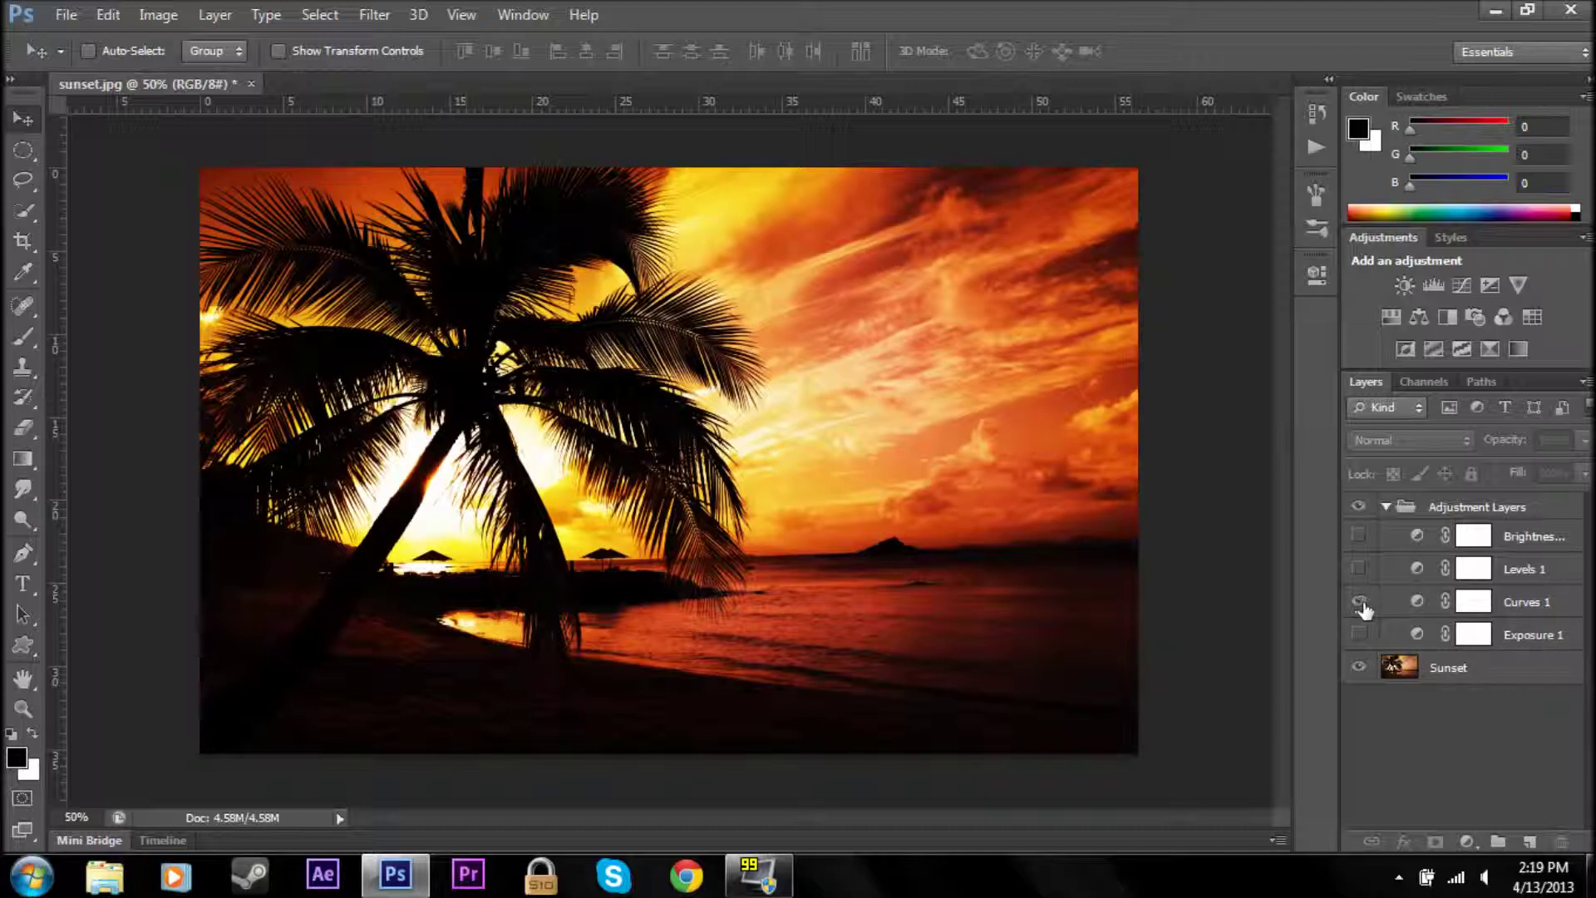
{"action": "double_click", "coordinate": [1417, 601]}
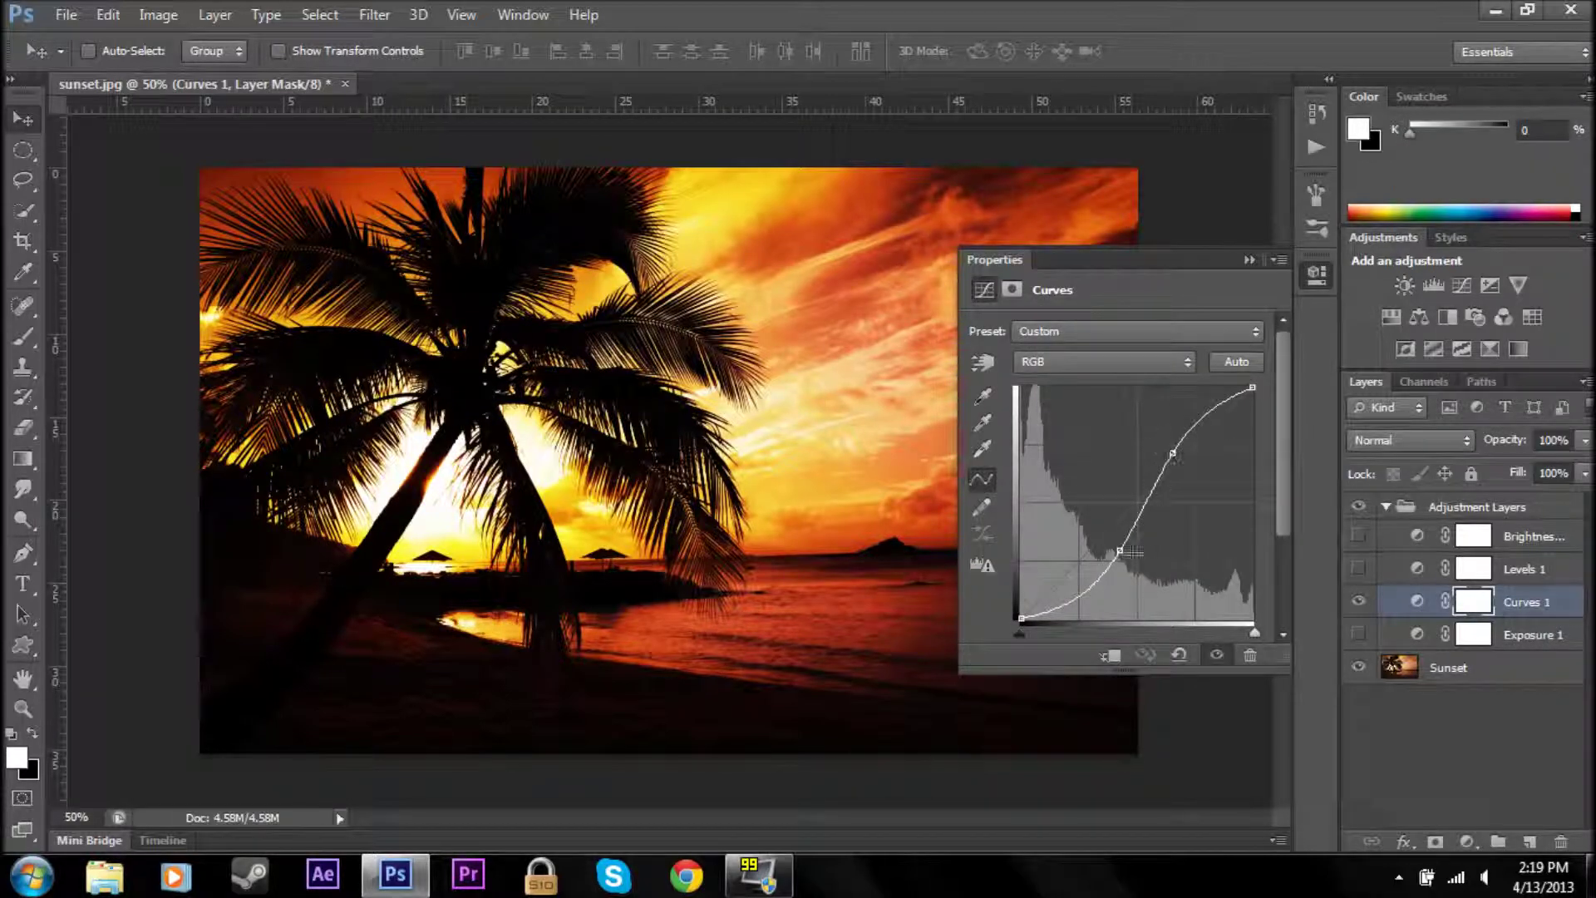
Step: Nudge the Curves 1 shadow point down and highlight point up, then collapse its panel
{"action": "left_click_drag", "start_coordinate": [1120, 551], "coordinate": [1126, 554]}
{"action": "left_click_drag", "start_coordinate": [1173, 452], "coordinate": [1173, 453]}
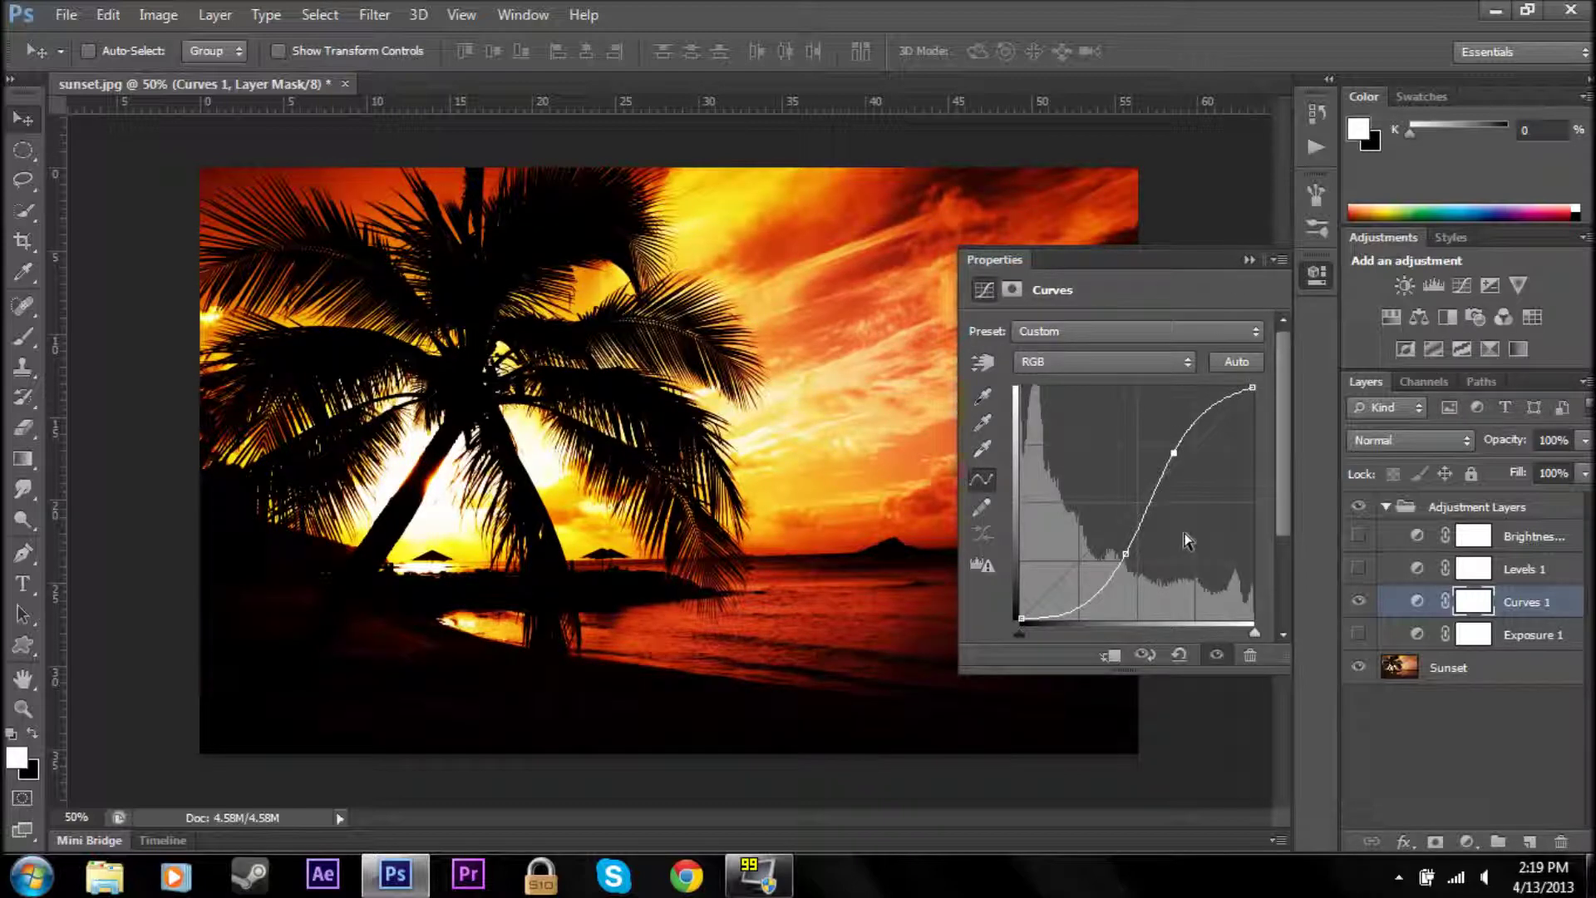
{"action": "left_click", "coordinate": [1250, 260]}
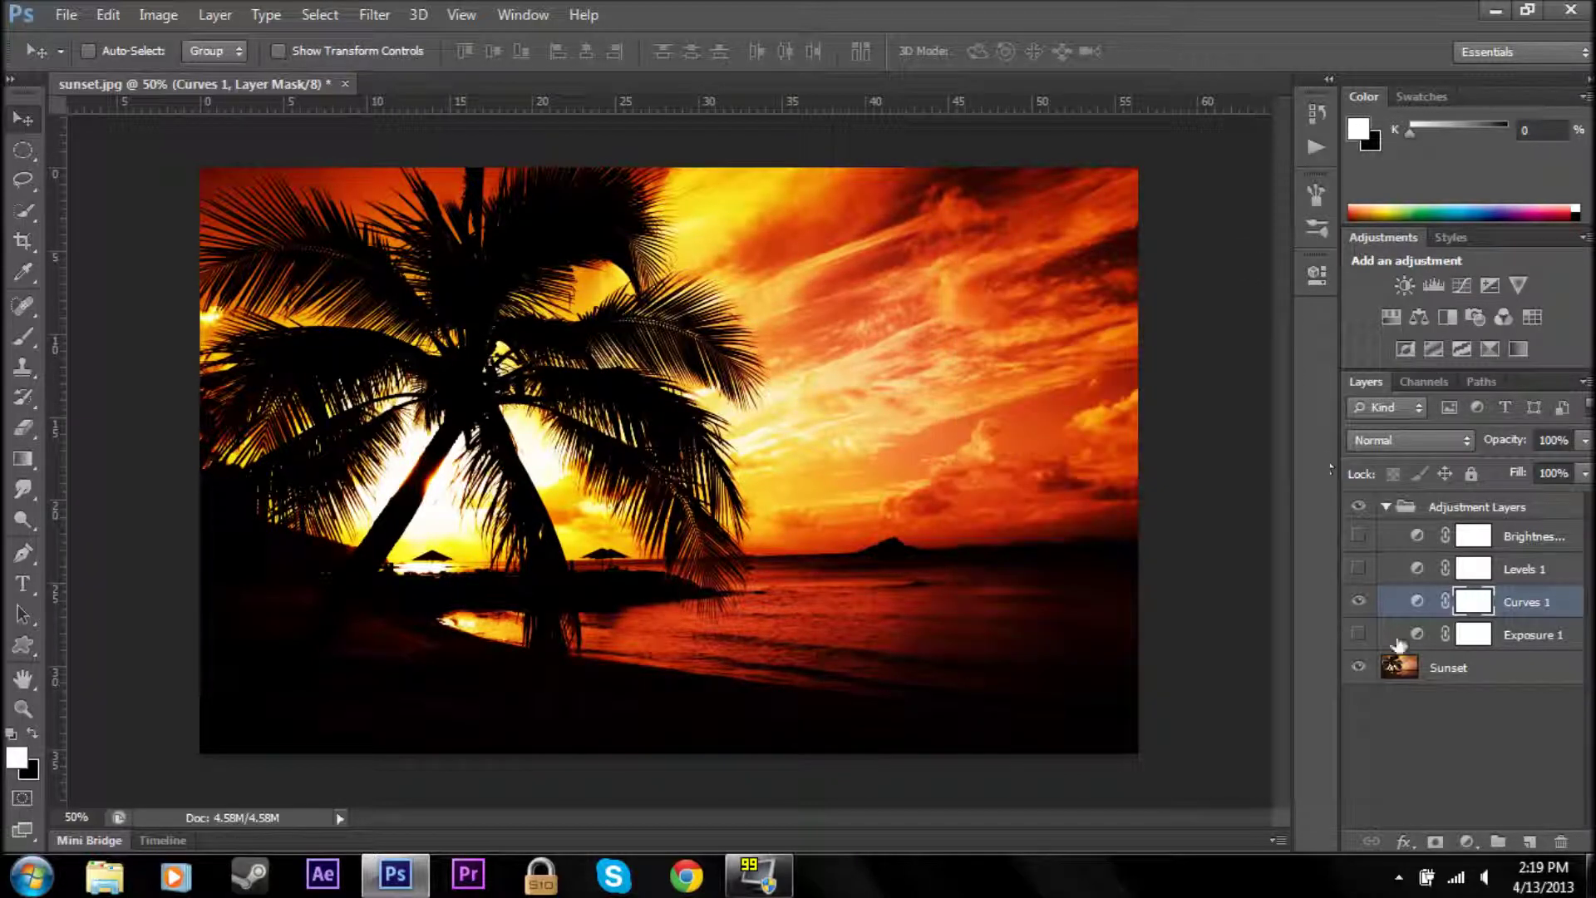
Step: Toggle Exposure 1 off and on, leaving it enabled
{"action": "left_click", "coordinate": [1358, 635]}
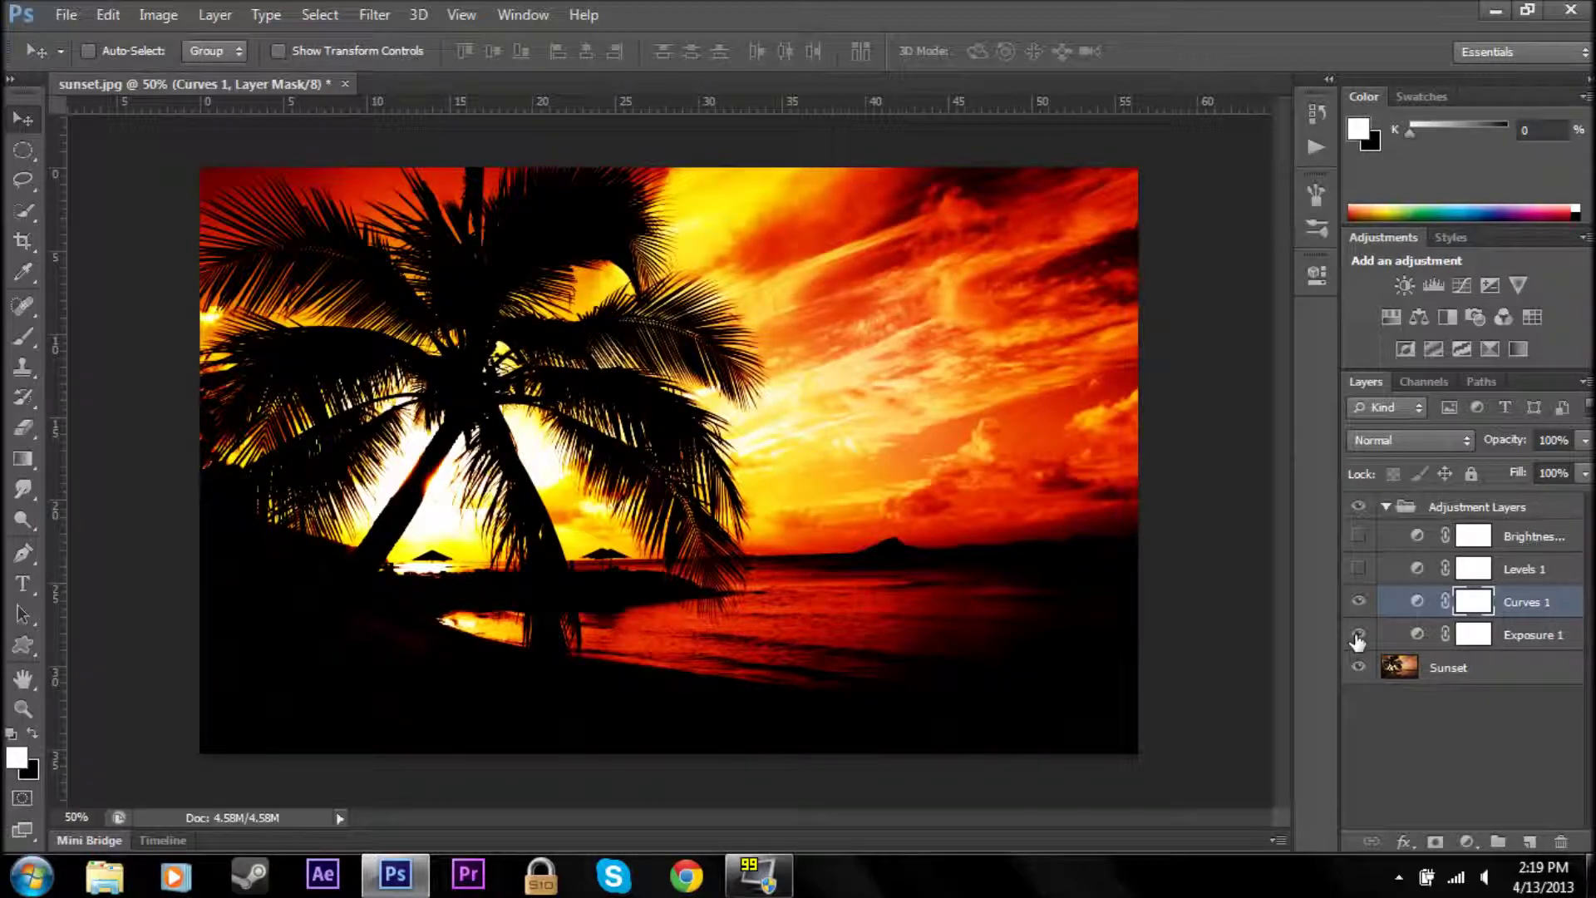
{"action": "left_click", "coordinate": [1358, 635]}
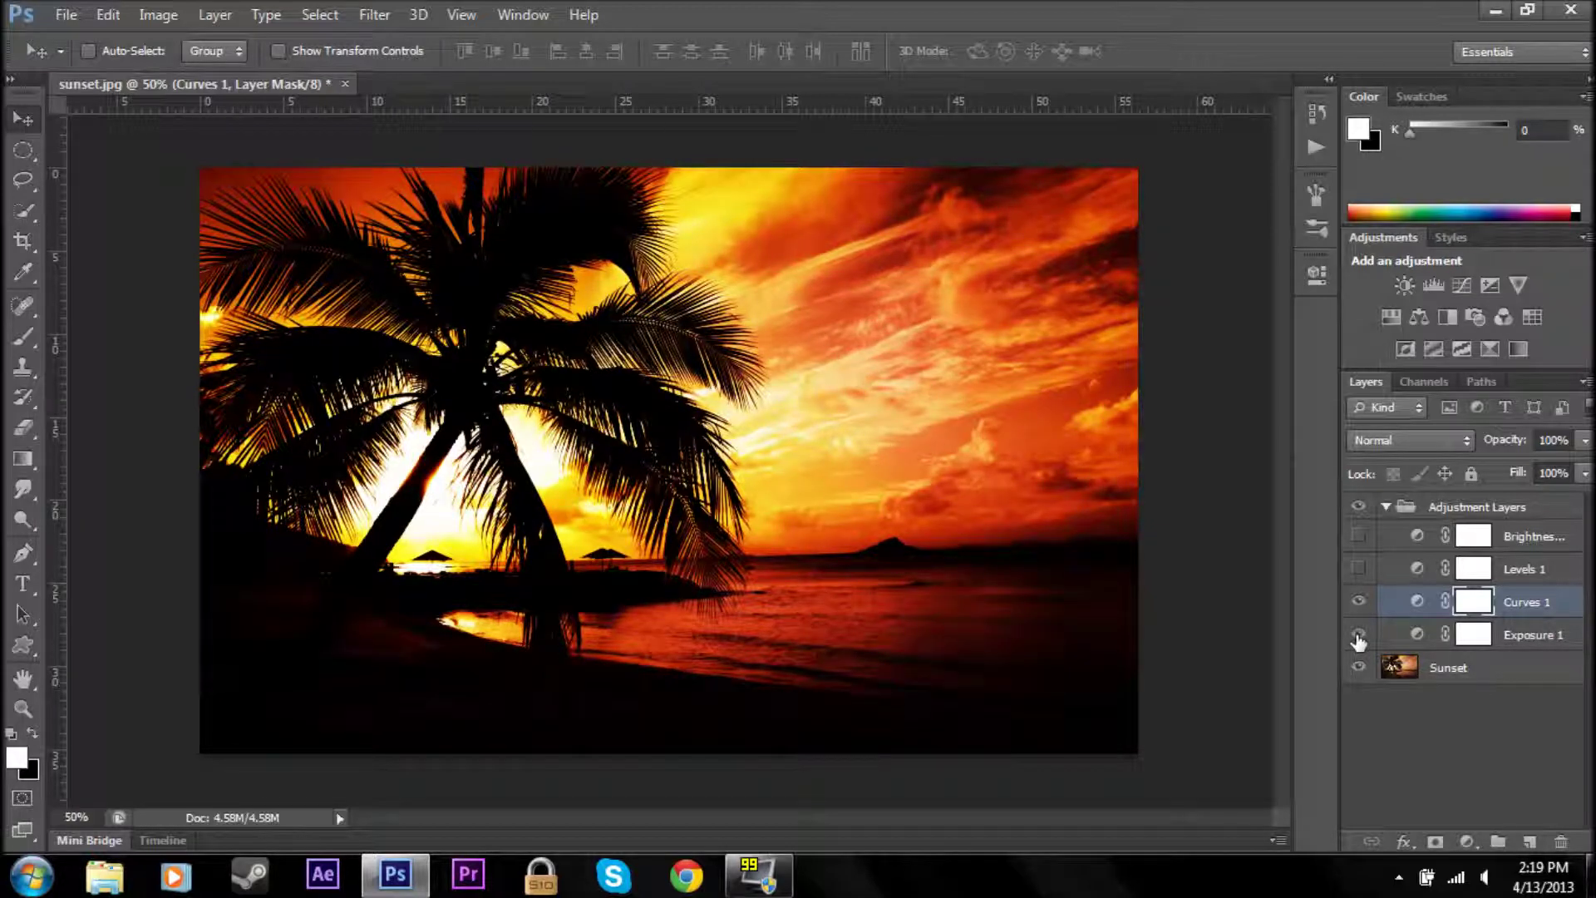
{"action": "left_click", "coordinate": [1358, 635]}
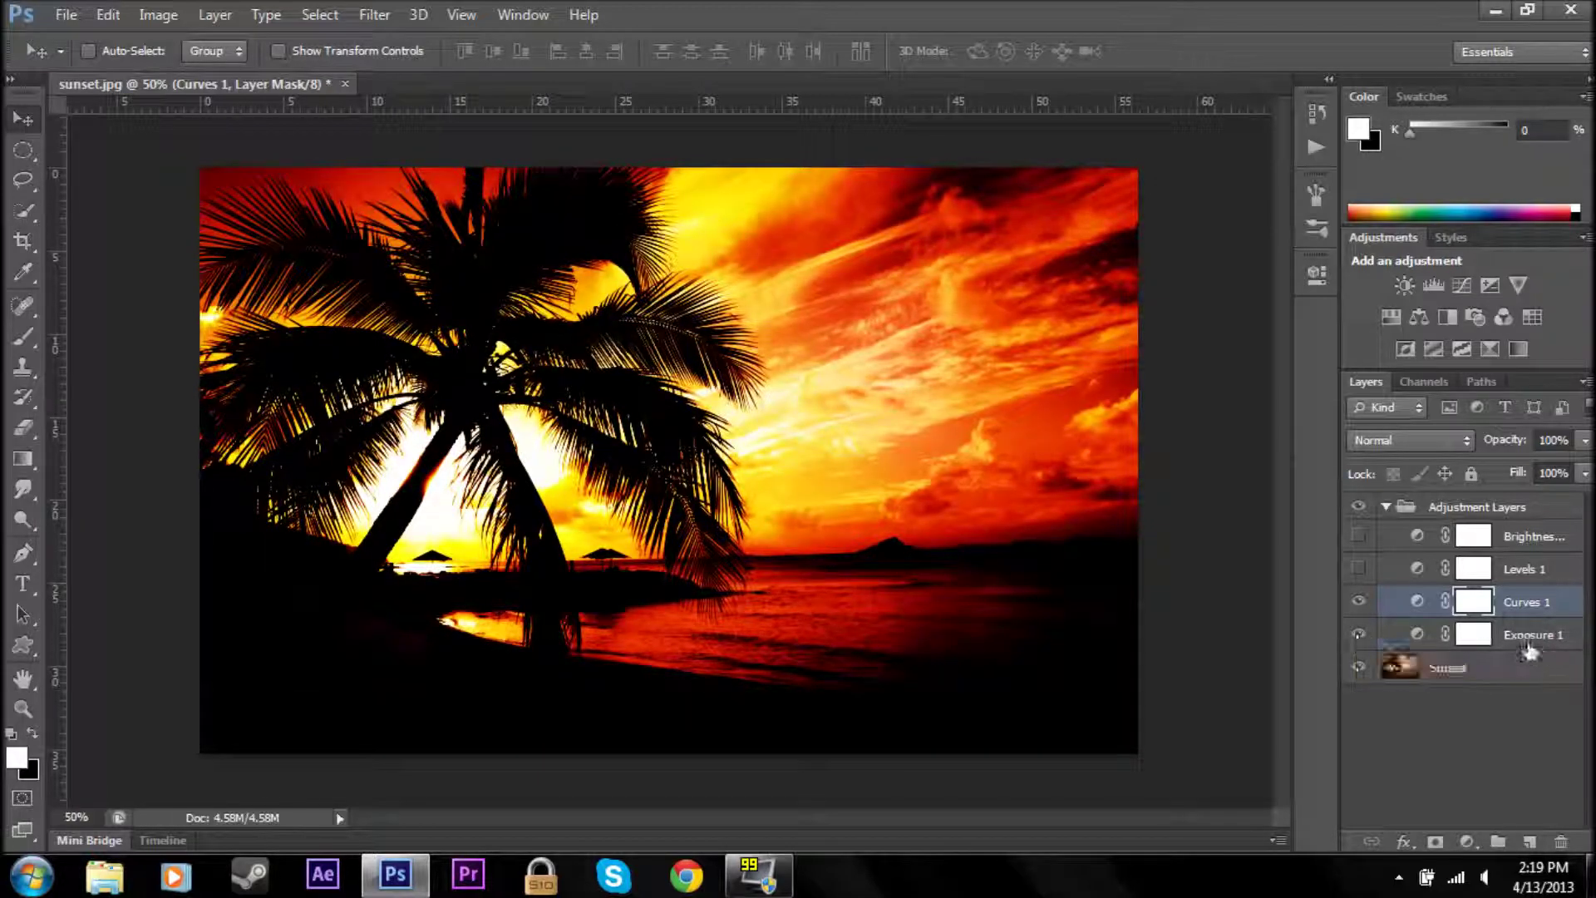
Step: Give Exposure 1 Exposure +0.55, Offset -0.0826 and Gamma Correction 0.81
{"action": "double_click", "coordinate": [1418, 634]}
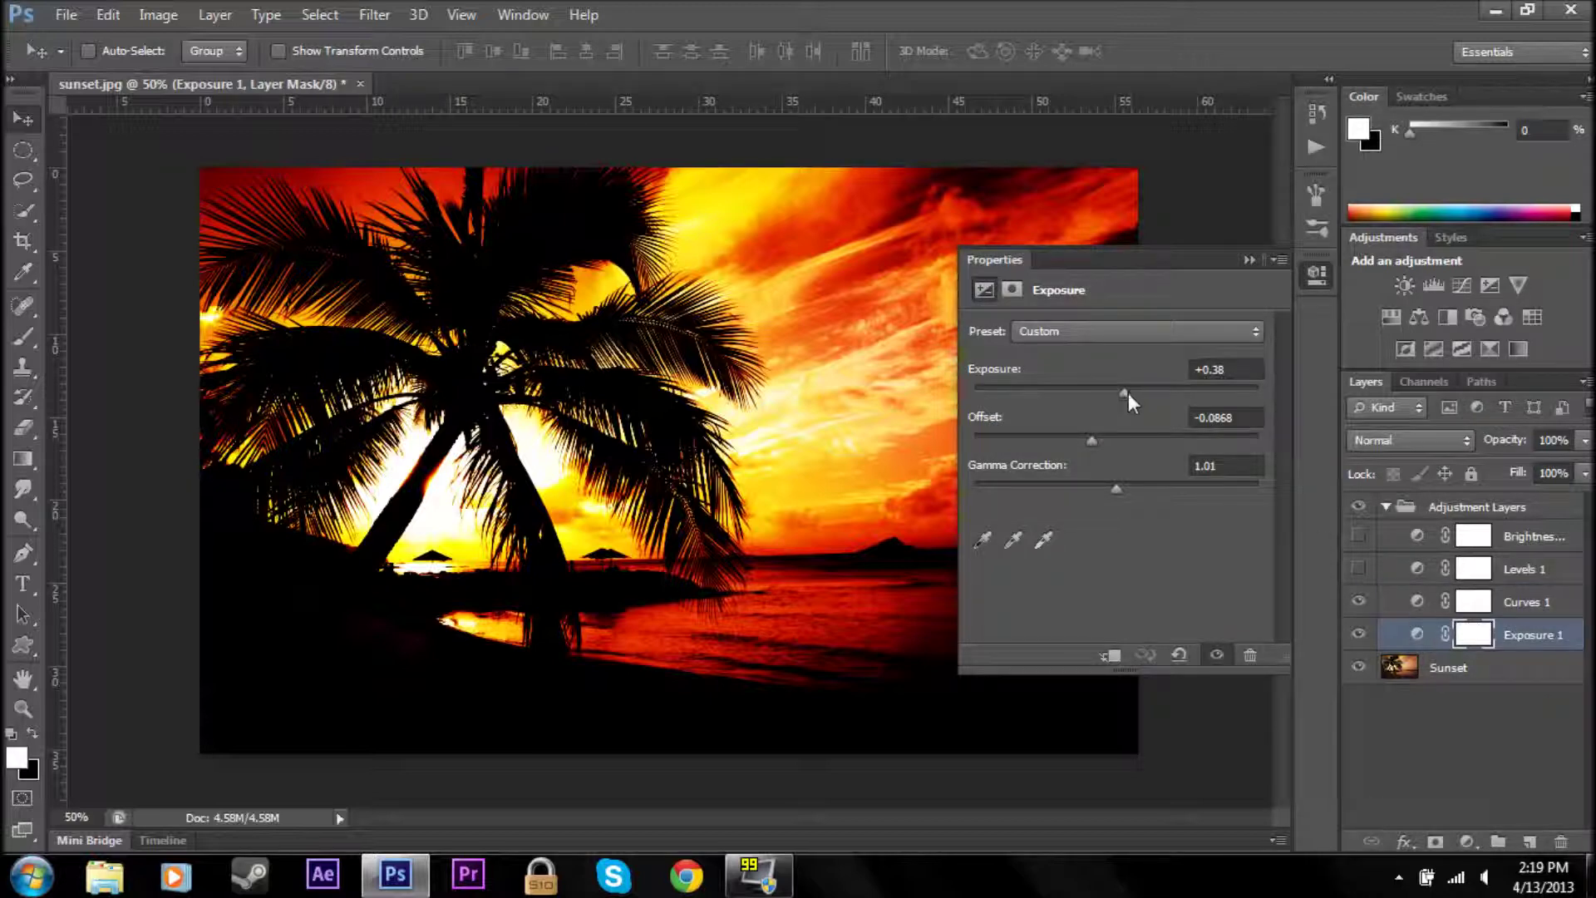
{"action": "left_click_drag", "start_coordinate": [1129, 392], "coordinate": [1129, 397]}
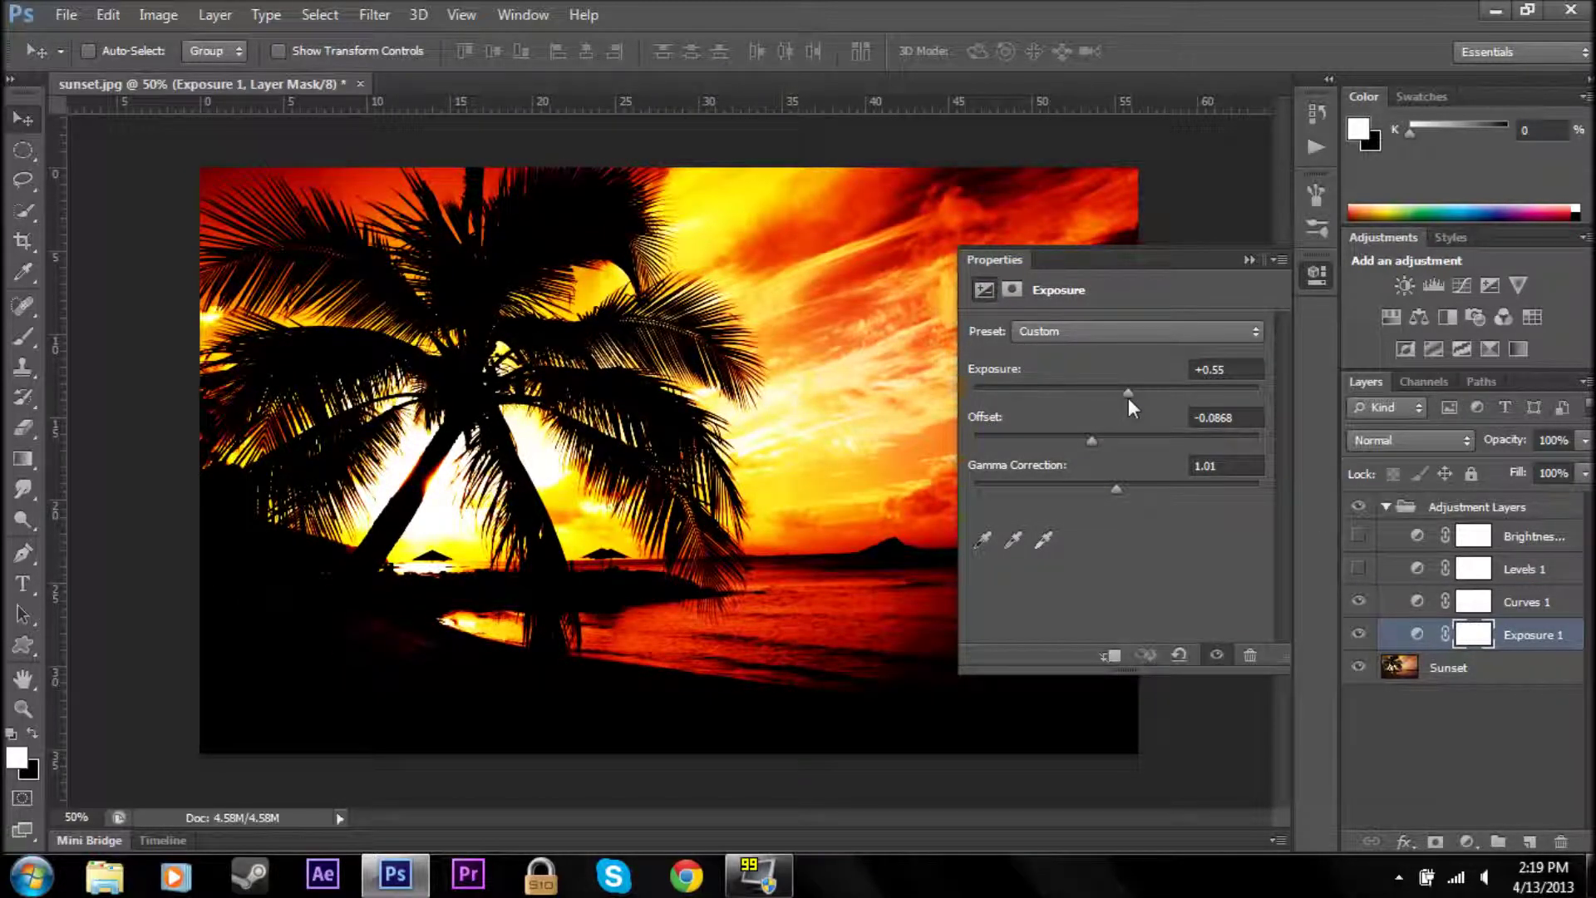
{"action": "mouse_move", "coordinate": [1089, 441]}
{"action": "left_mouse_down"}
{"action": "mouse_move", "coordinate": [1140, 441]}
{"action": "mouse_move", "coordinate": [1093, 438]}
{"action": "left_mouse_up"}
{"action": "mouse_move", "coordinate": [1124, 487]}
{"action": "left_mouse_down"}
{"action": "mouse_move", "coordinate": [1040, 487]}
{"action": "mouse_move", "coordinate": [1140, 484]}
{"action": "left_mouse_up"}
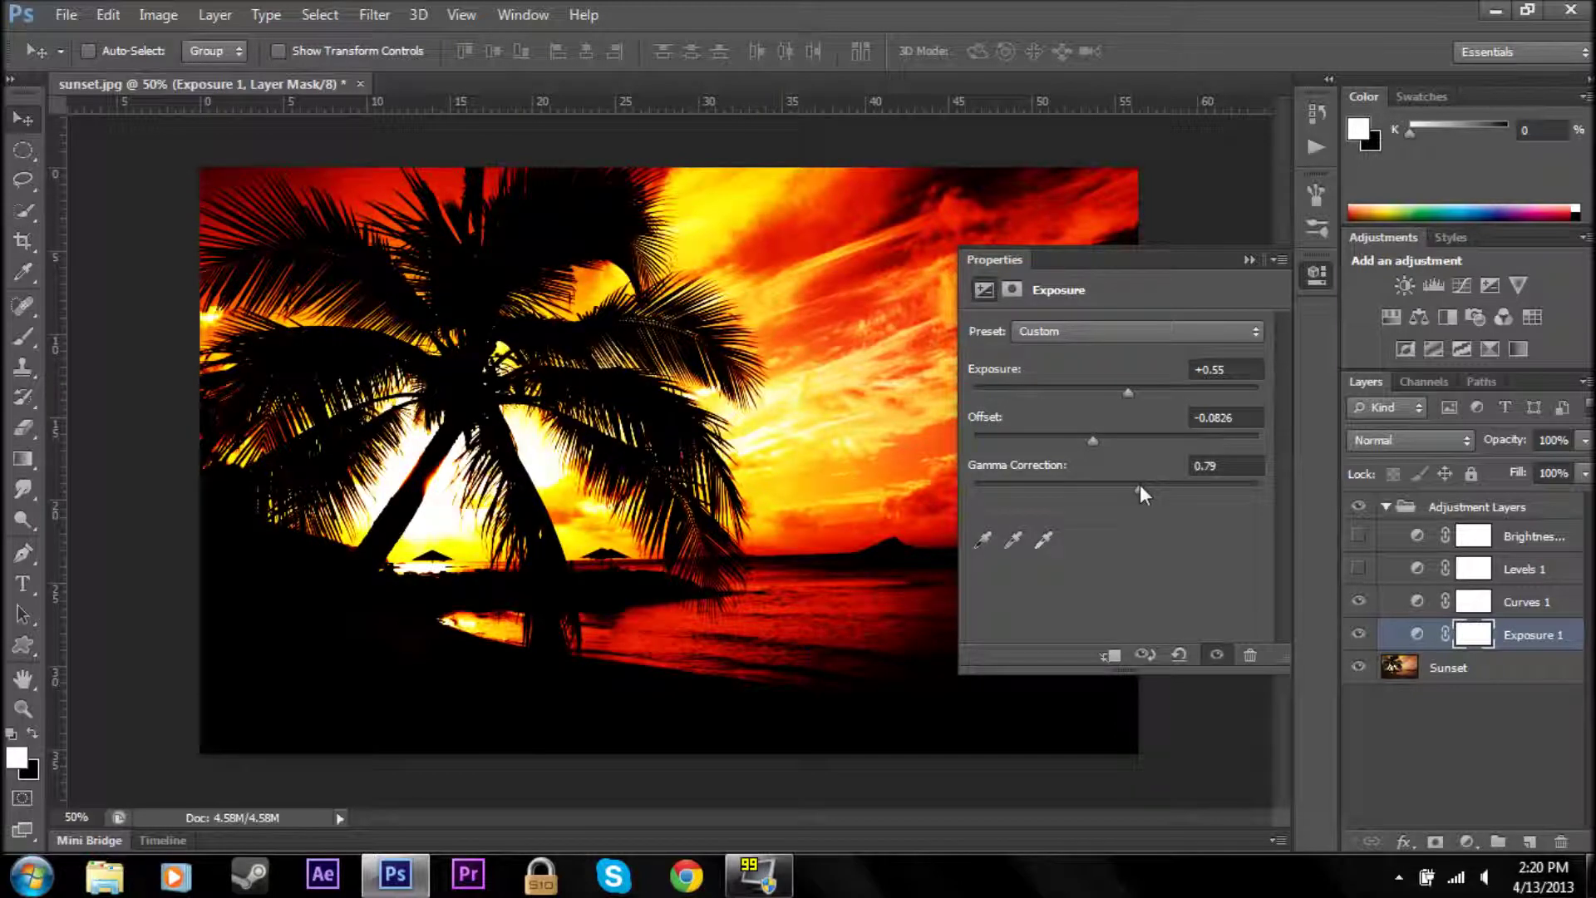
{"action": "left_click_drag", "start_coordinate": [1140, 483], "coordinate": [1137, 484]}
Step: Compare the image with Exposure 1 and Curves 1 toggled, then enable Levels 1
{"action": "left_click", "coordinate": [1265, 249]}
{"action": "left_click", "coordinate": [1359, 634]}
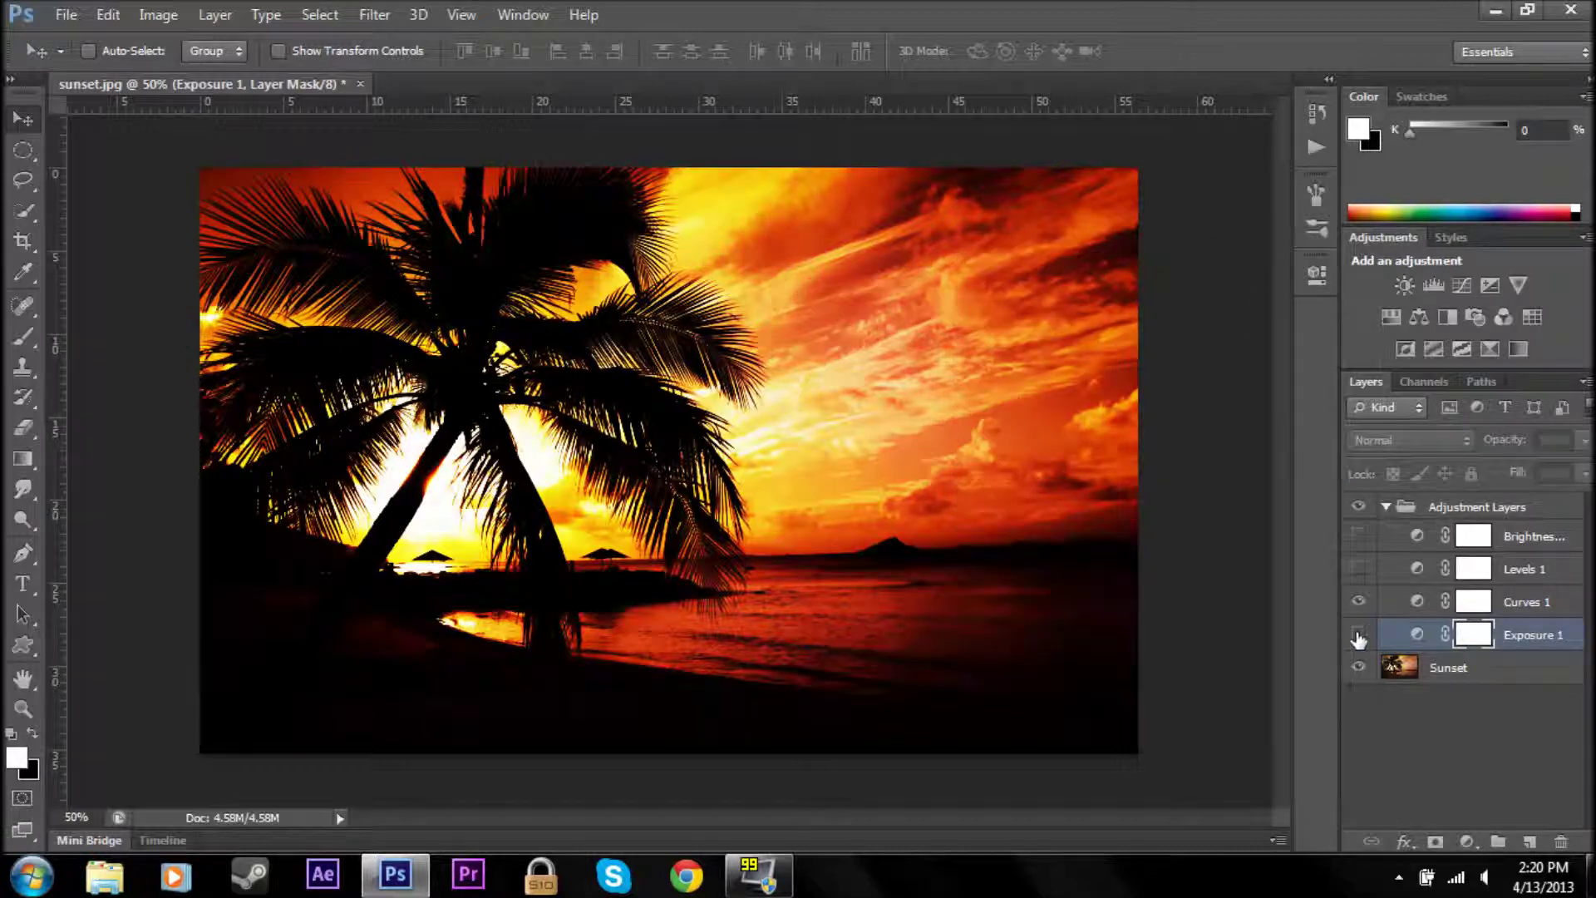
{"action": "left_click", "coordinate": [1359, 635]}
{"action": "left_click_drag", "start_coordinate": [1359, 601], "coordinate": [1359, 635]}
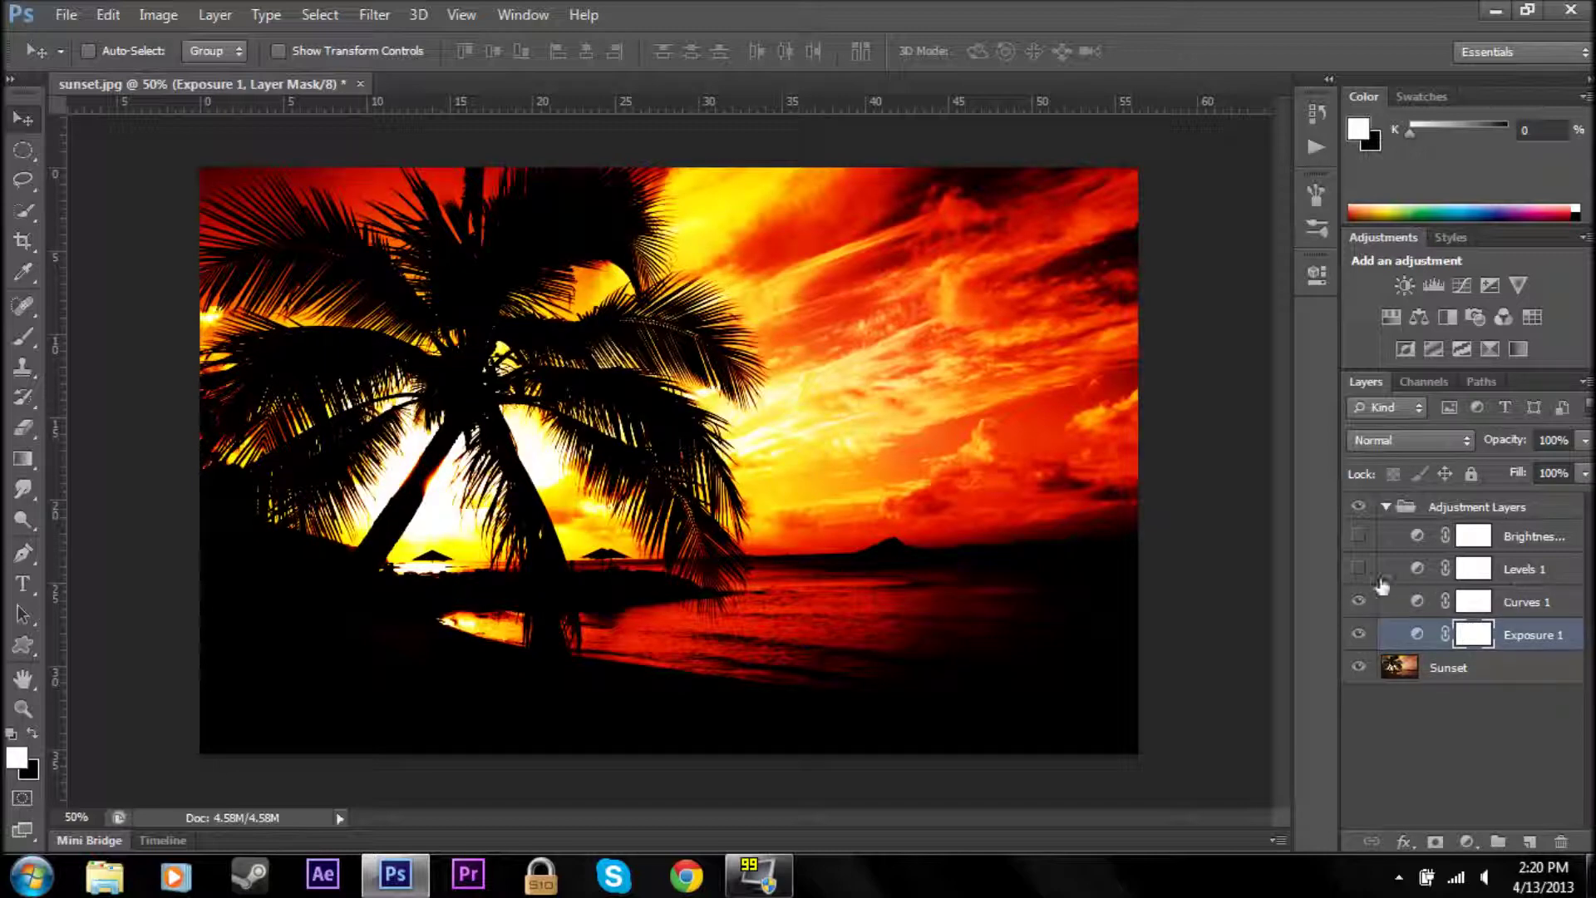
{"action": "left_click", "coordinate": [1357, 573]}
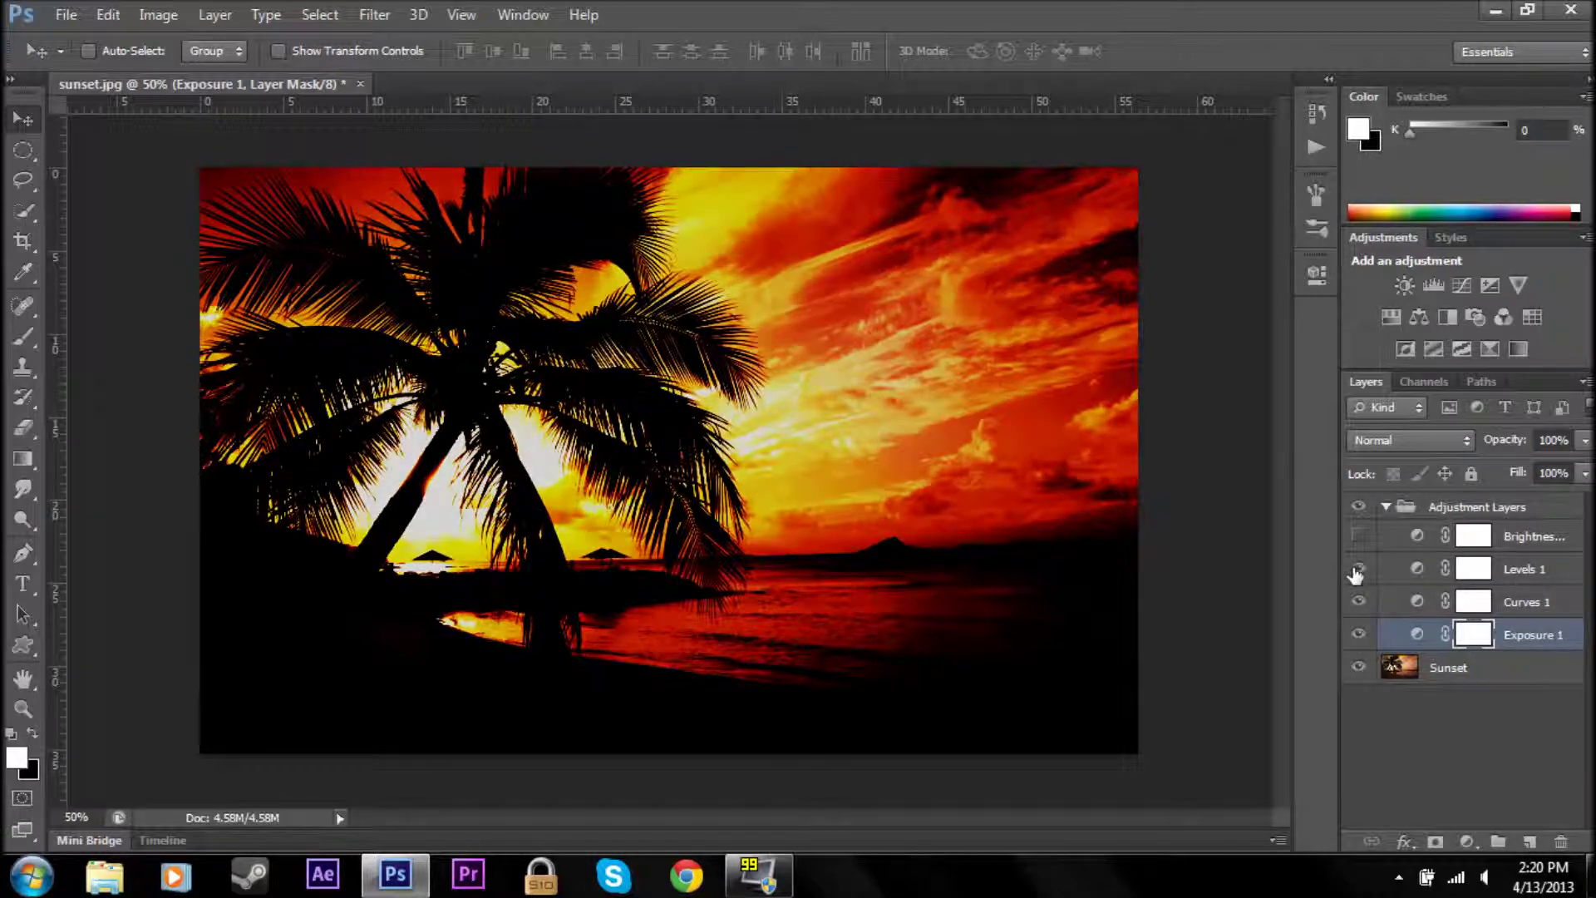
{"action": "left_click", "coordinate": [1359, 573]}
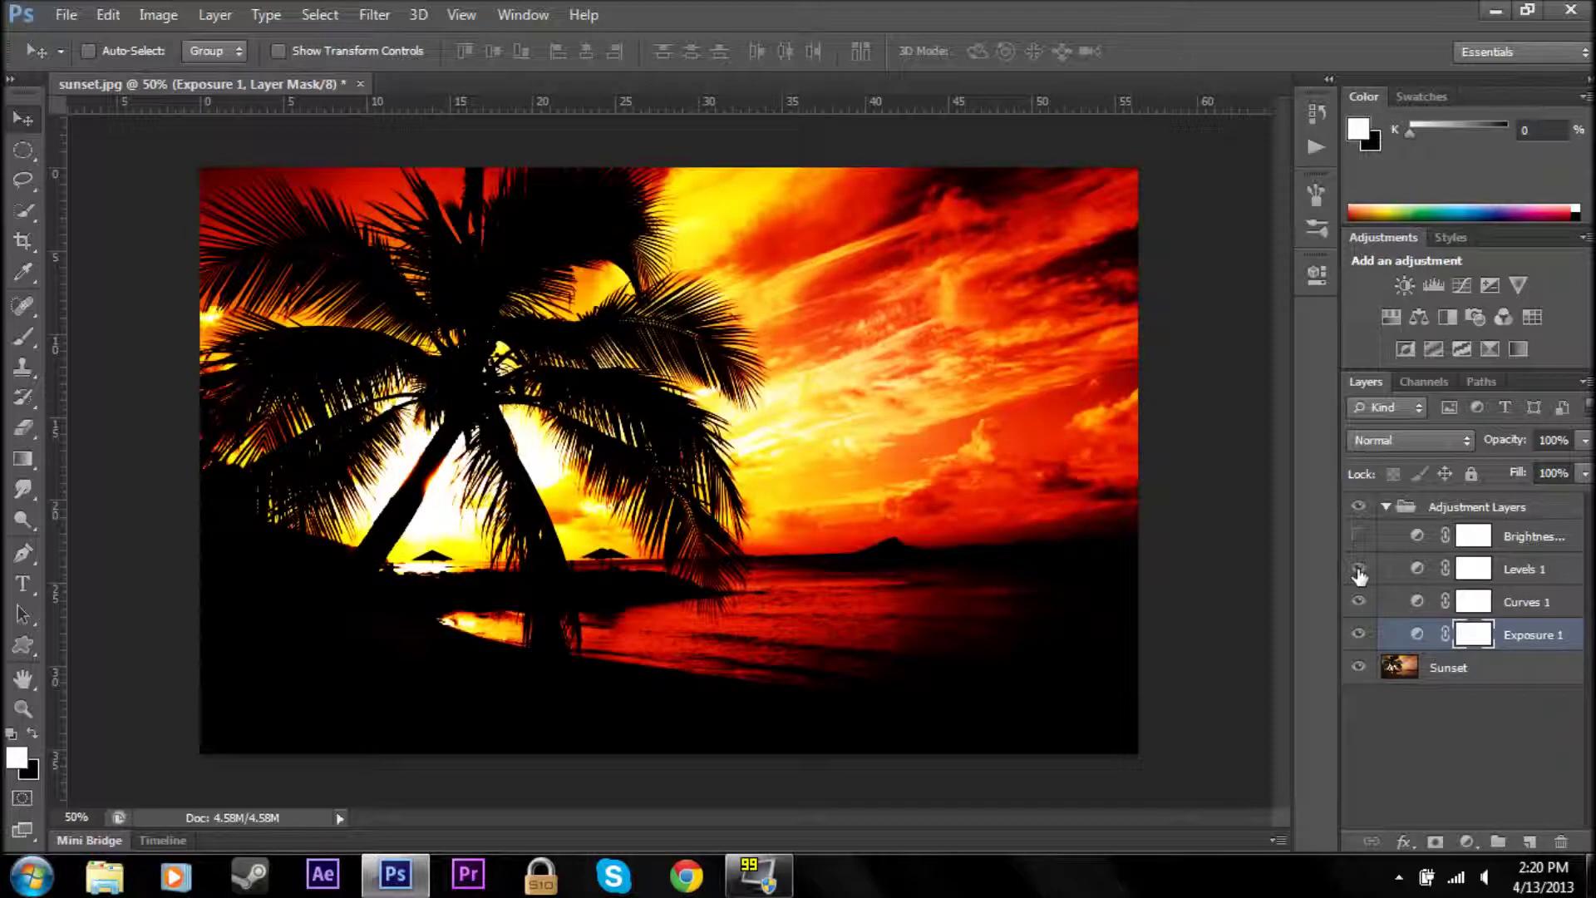
{"action": "left_click", "coordinate": [1361, 574]}
Step: Set the Levels 1 Output Levels to 0 and 176, then collapse Properties
{"action": "double_click", "coordinate": [1417, 569]}
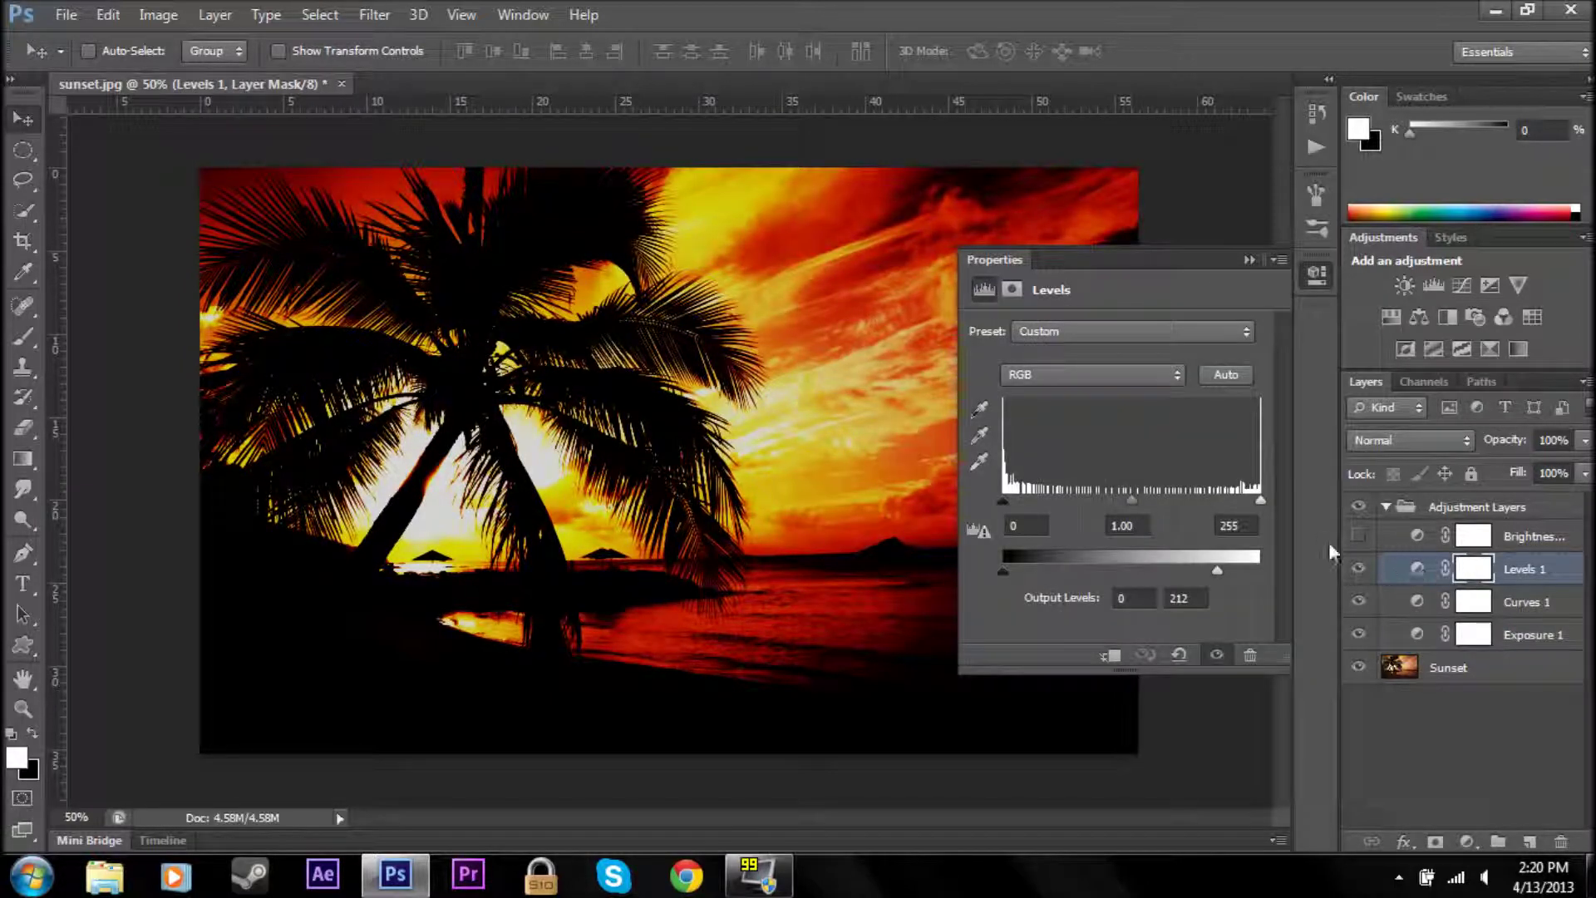
{"action": "left_click_drag", "start_coordinate": [1216, 571], "coordinate": [1262, 572]}
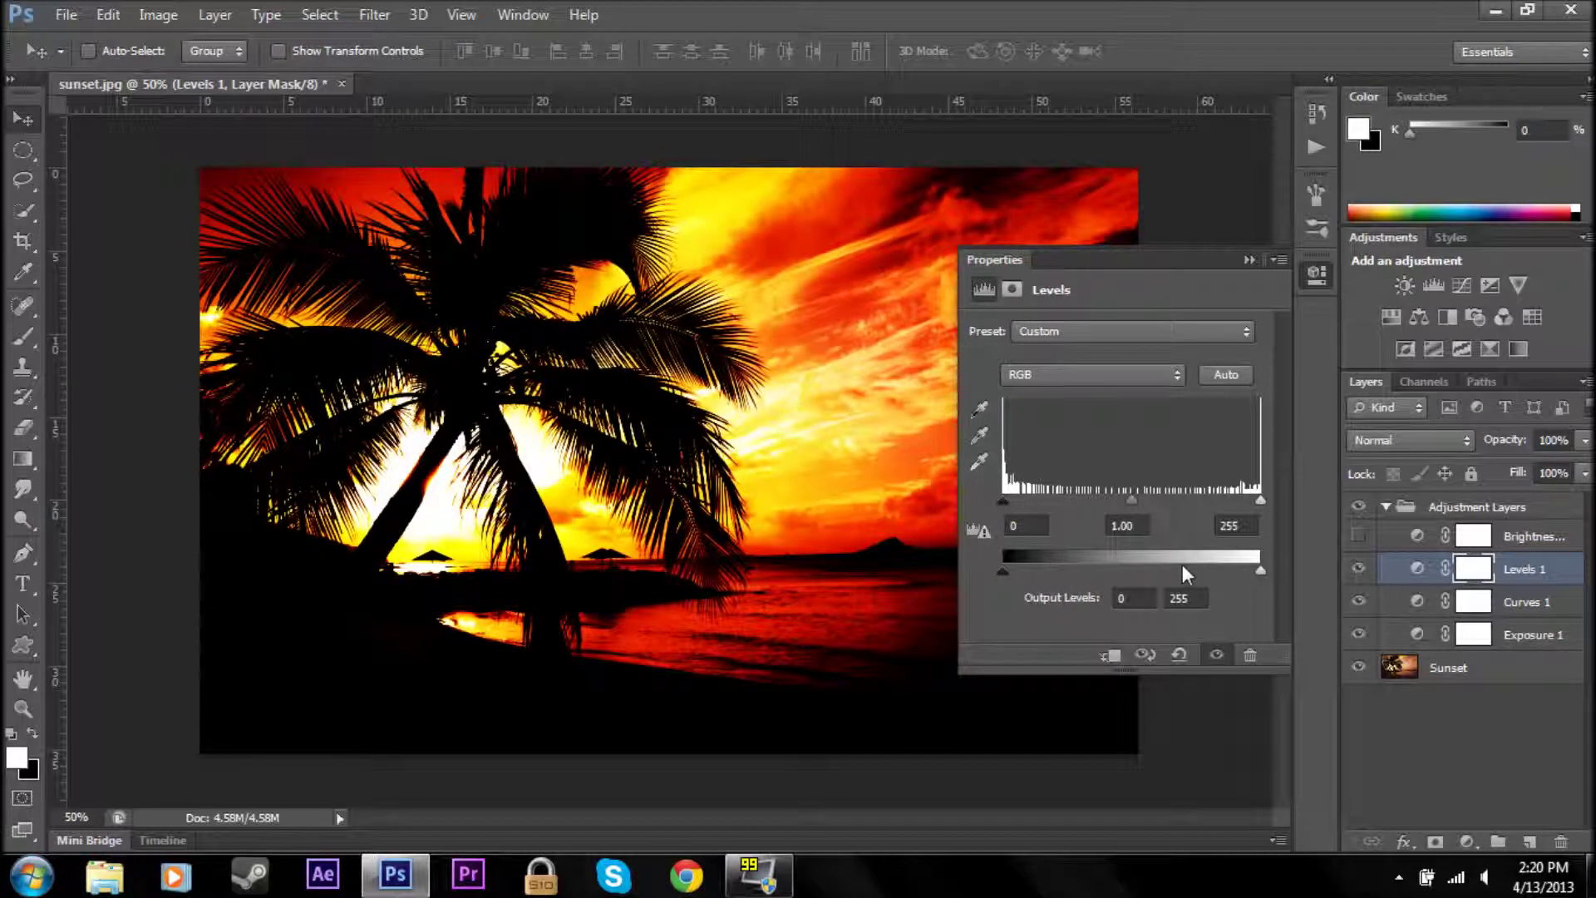
{"action": "mouse_move", "coordinate": [1001, 572]}
{"action": "left_mouse_down"}
{"action": "mouse_move", "coordinate": [1045, 572]}
{"action": "mouse_move", "coordinate": [975, 572]}
{"action": "left_mouse_up"}
{"action": "left_click_drag", "start_coordinate": [1260, 571], "coordinate": [1181, 577]}
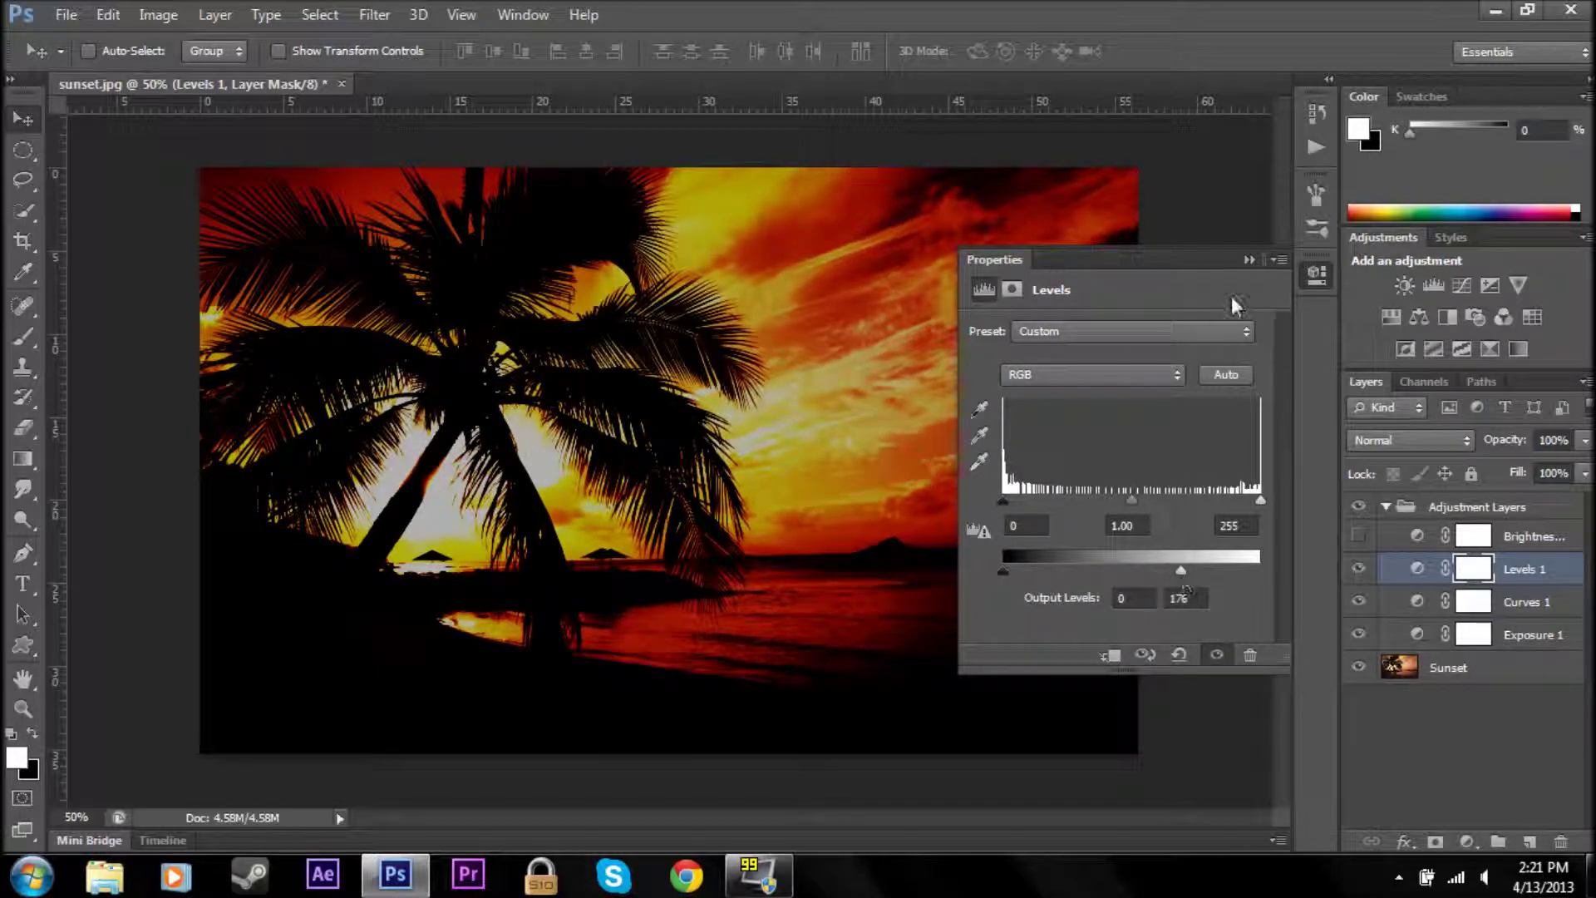
{"action": "left_click", "coordinate": [1247, 259]}
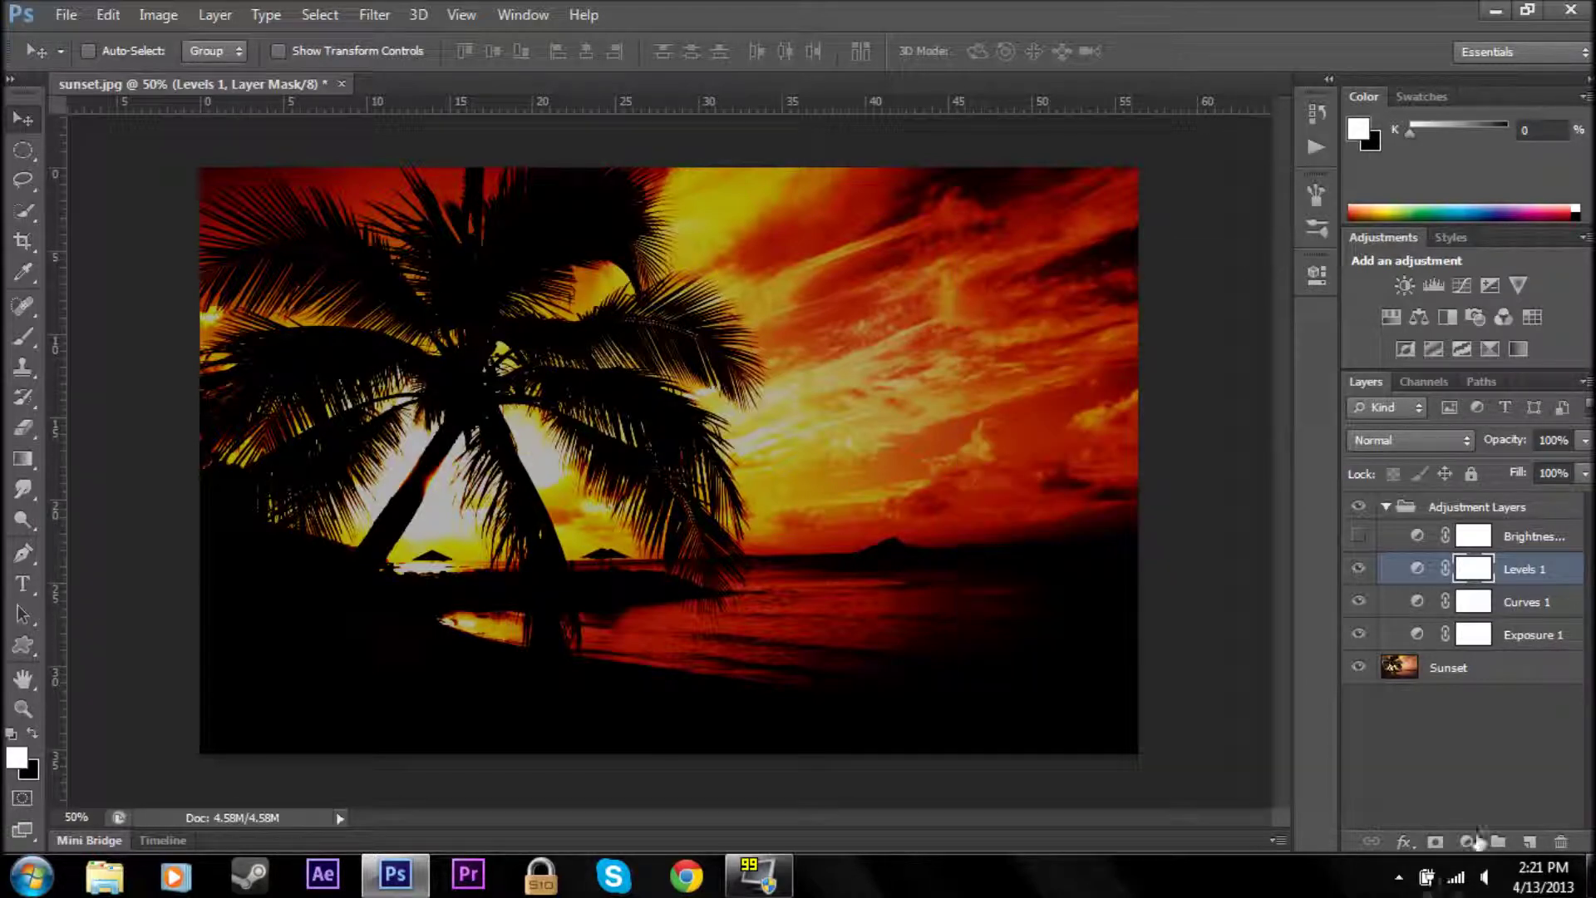
Step: Enable Brightness/Contrast 1 and set Brightness 95 with Contrast -1
{"action": "left_click", "coordinate": [1357, 537]}
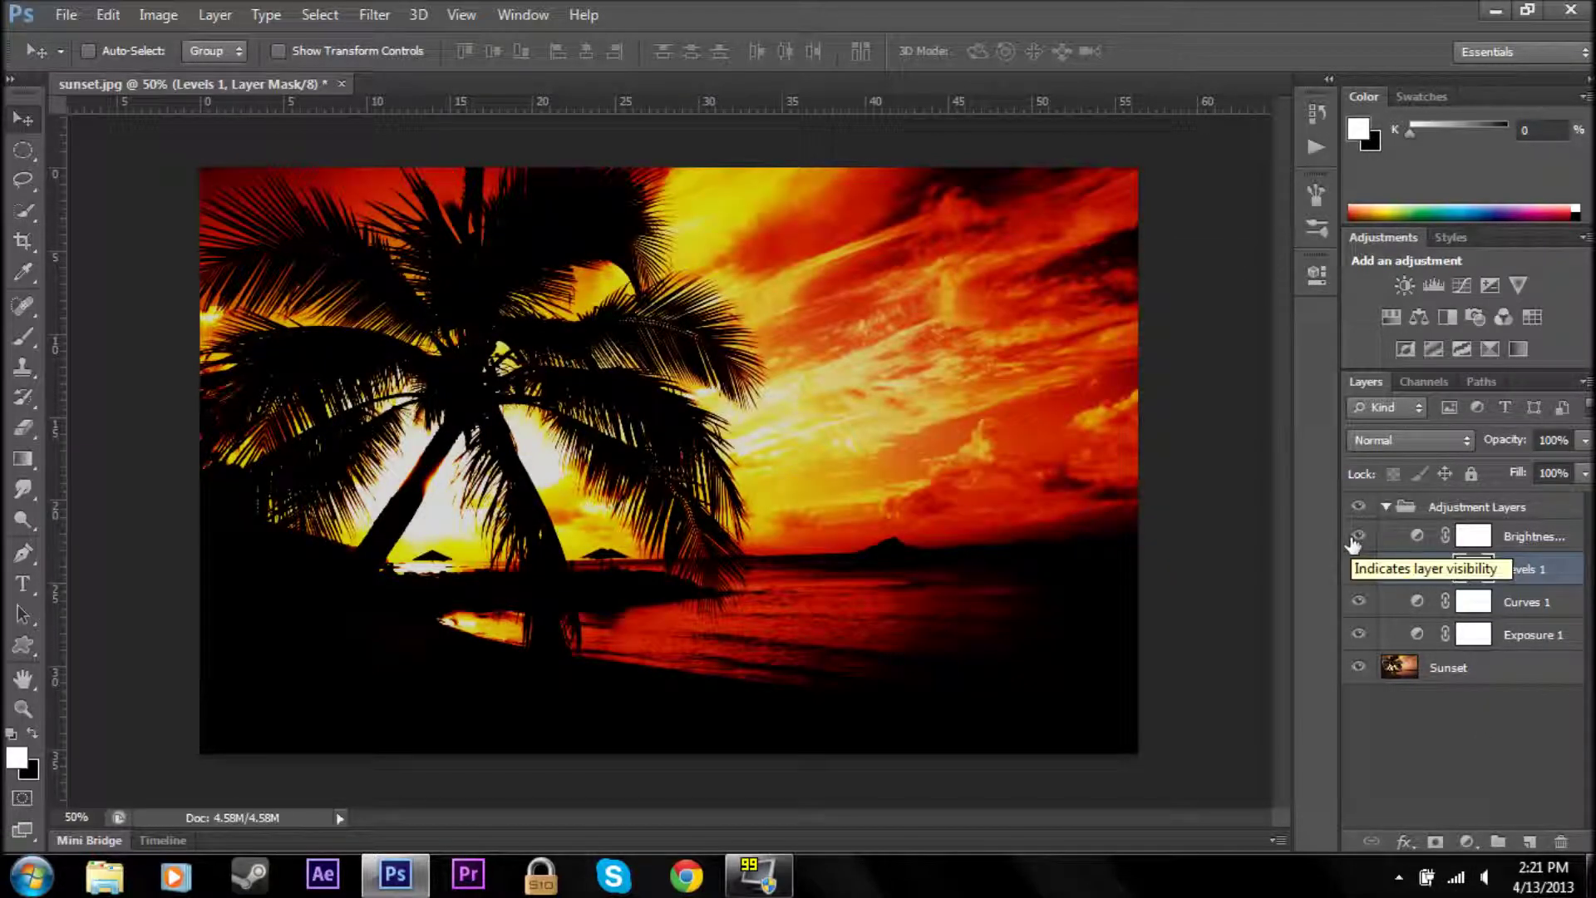
{"action": "left_click", "coordinate": [1508, 539]}
{"action": "left_click", "coordinate": [1418, 537]}
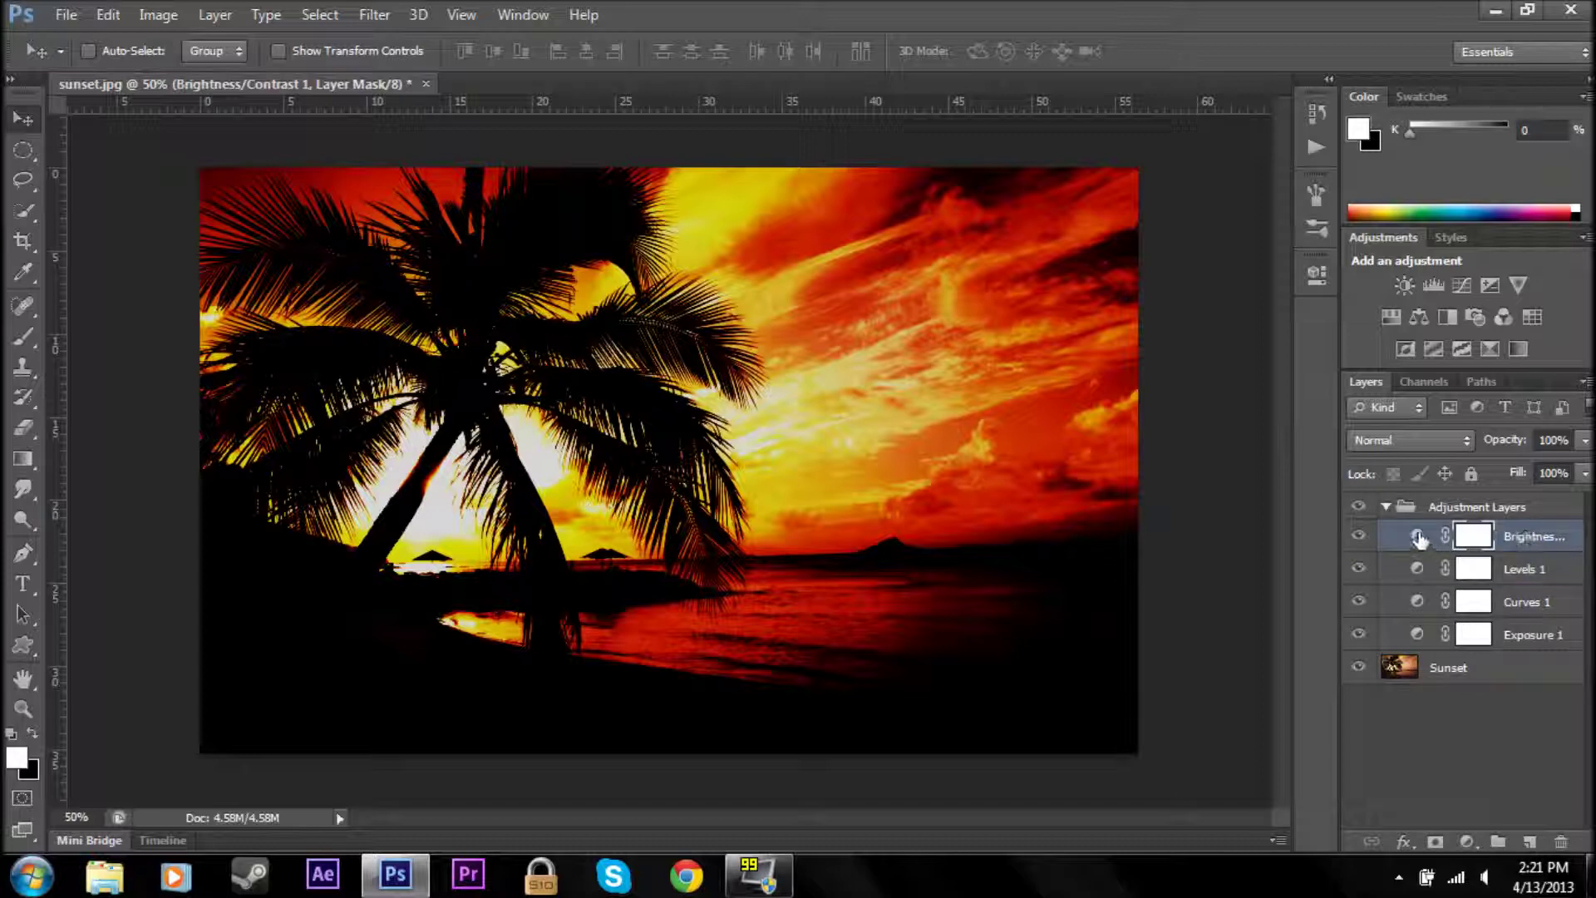
{"action": "double_click", "coordinate": [1420, 541]}
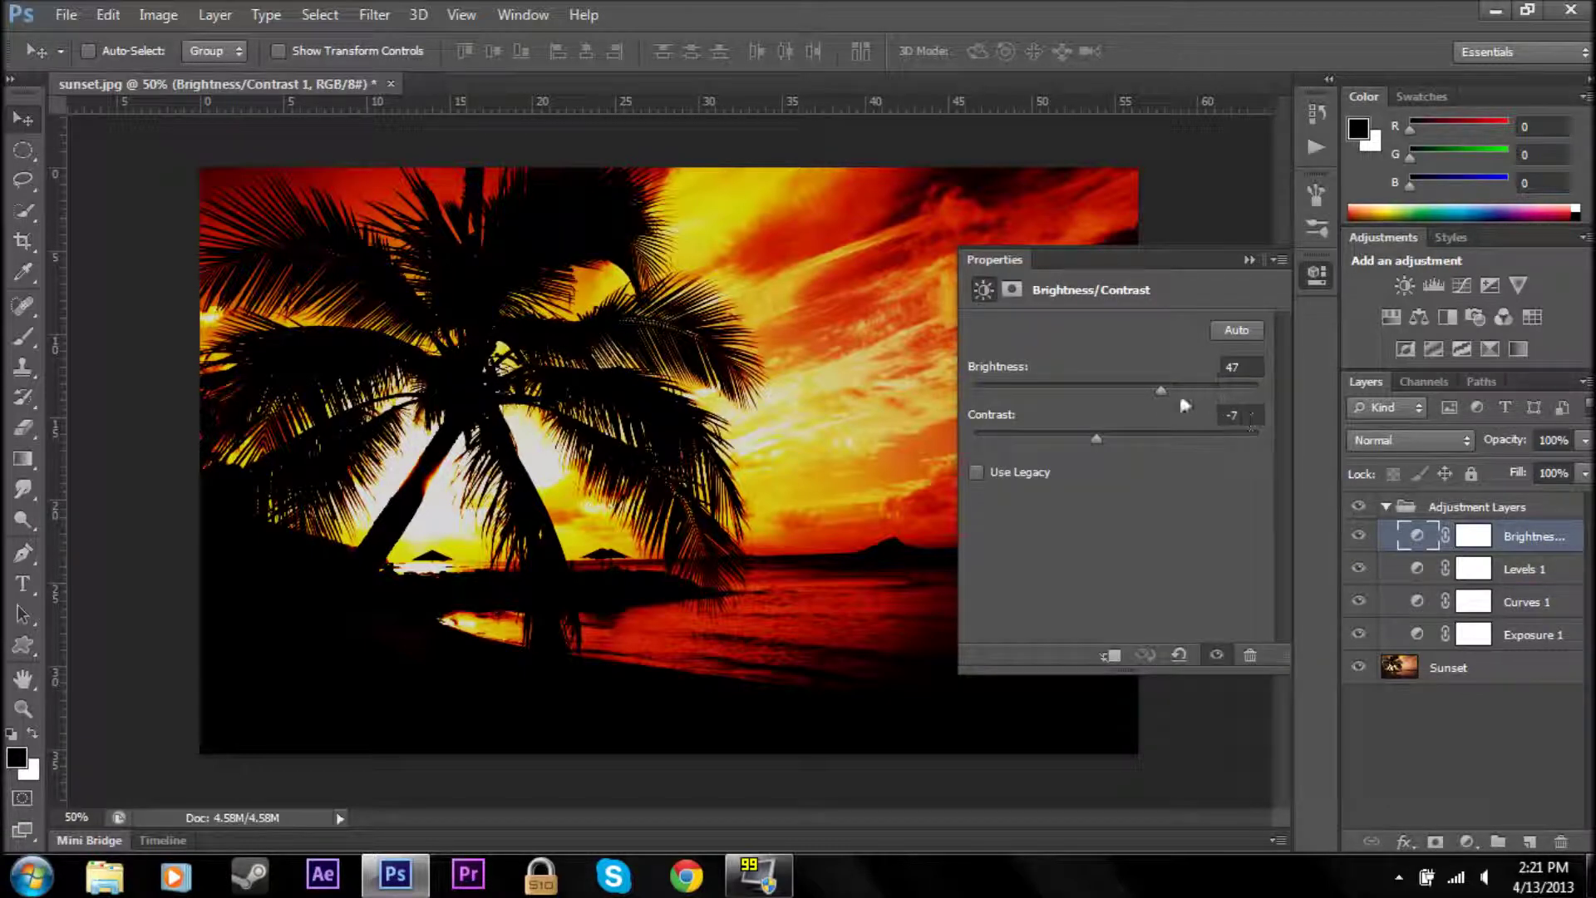
{"action": "left_click_drag", "start_coordinate": [1160, 388], "coordinate": [1206, 392]}
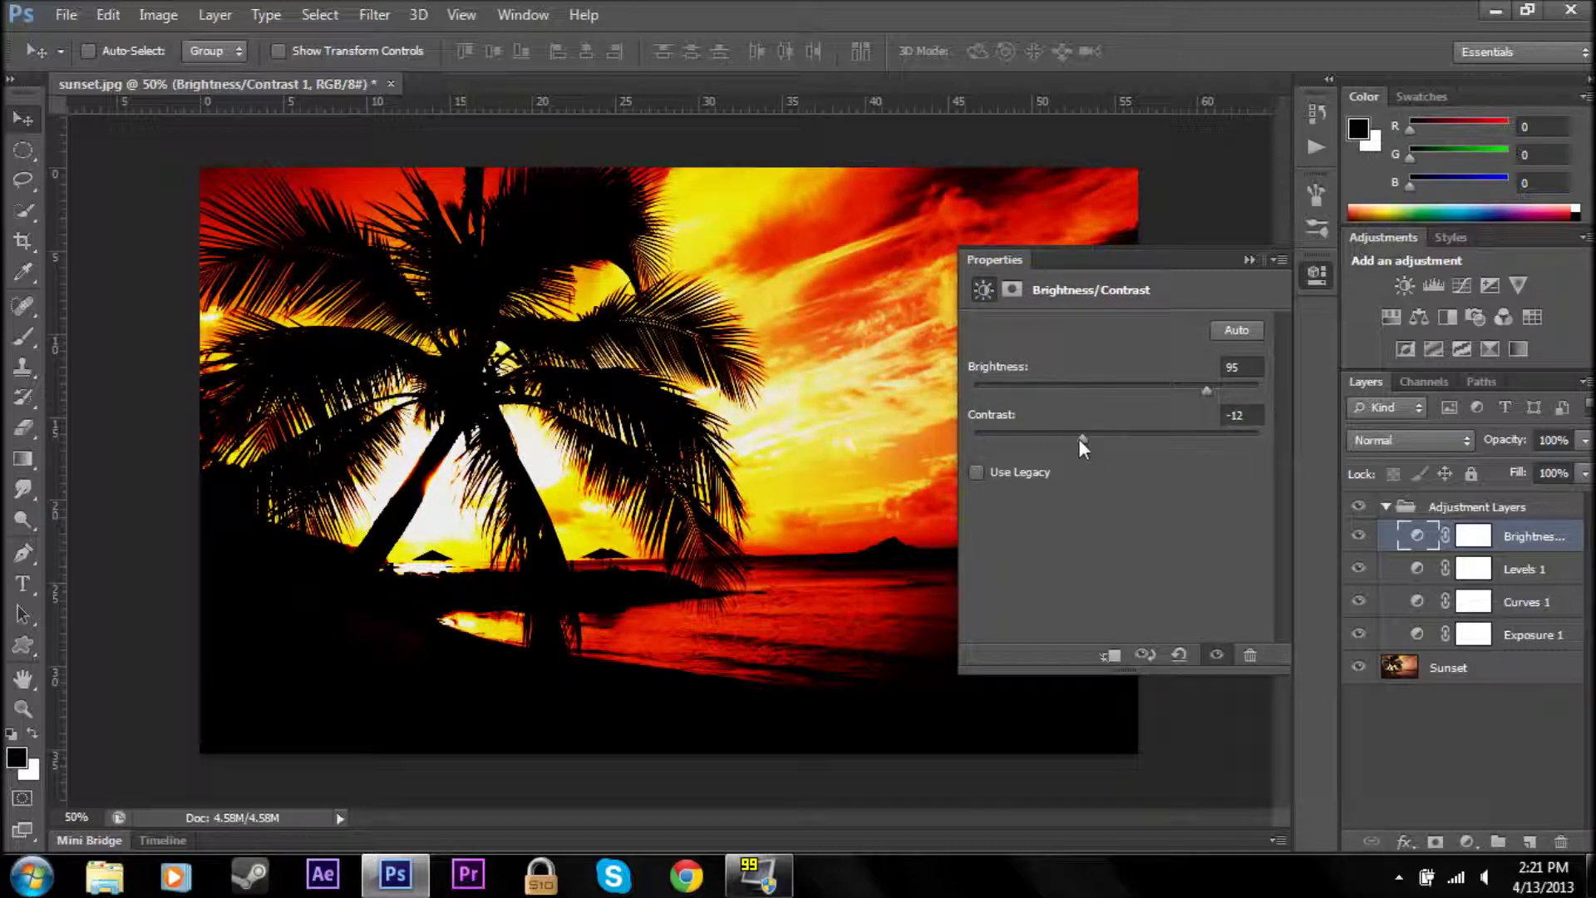
{"action": "left_click_drag", "start_coordinate": [1079, 437], "coordinate": [1207, 437]}
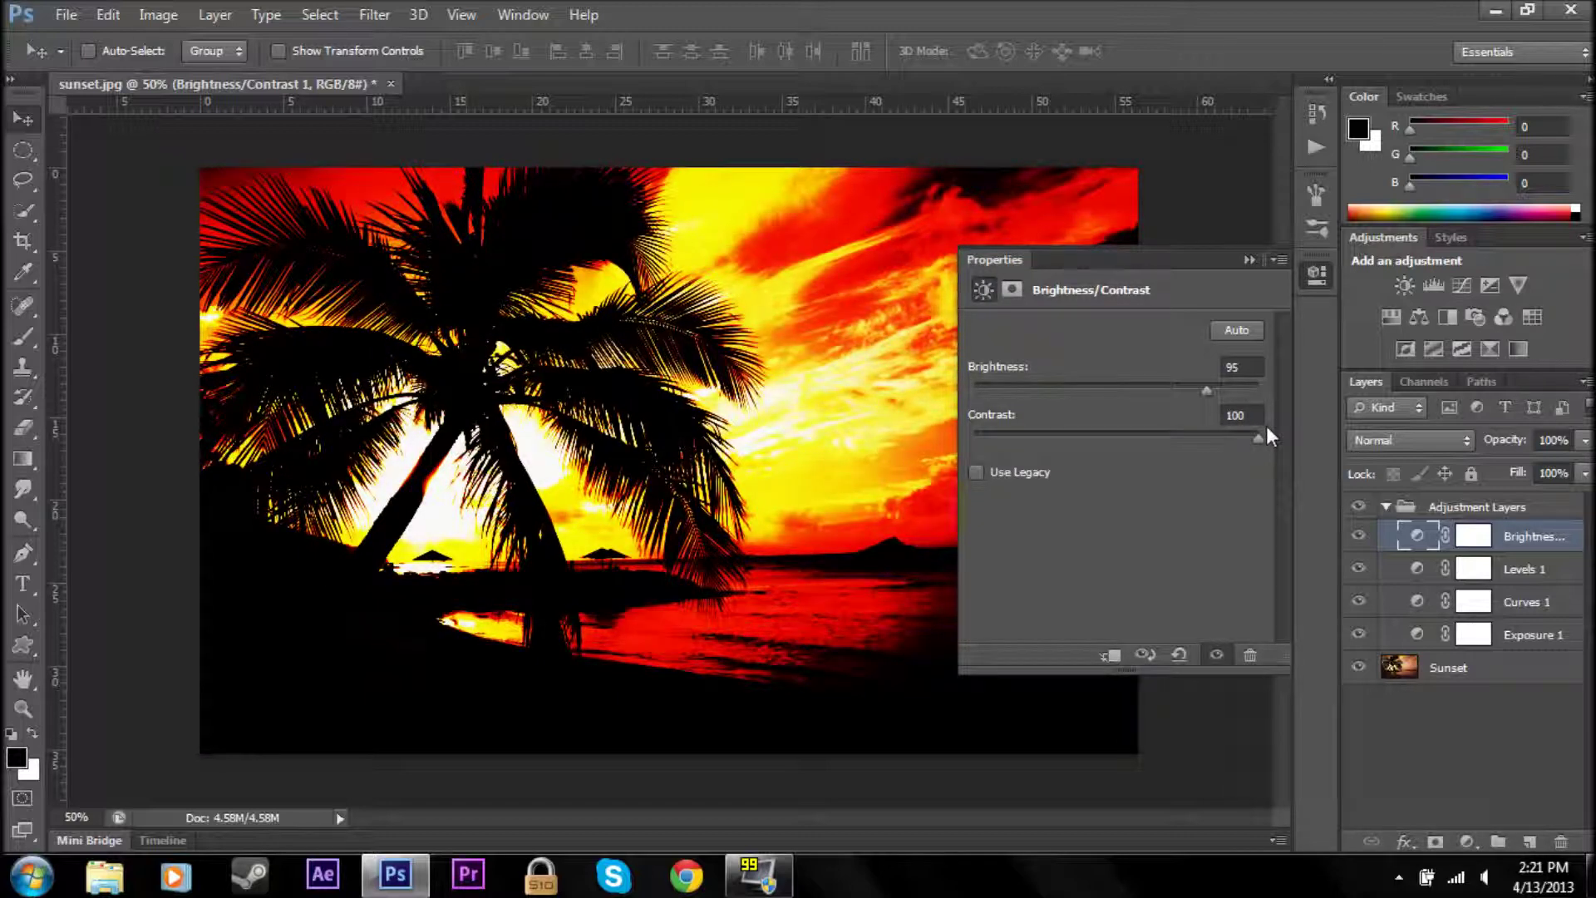
{"action": "left_click_drag", "start_coordinate": [1265, 428], "coordinate": [1080, 437]}
{"action": "left_click", "coordinate": [1248, 259]}
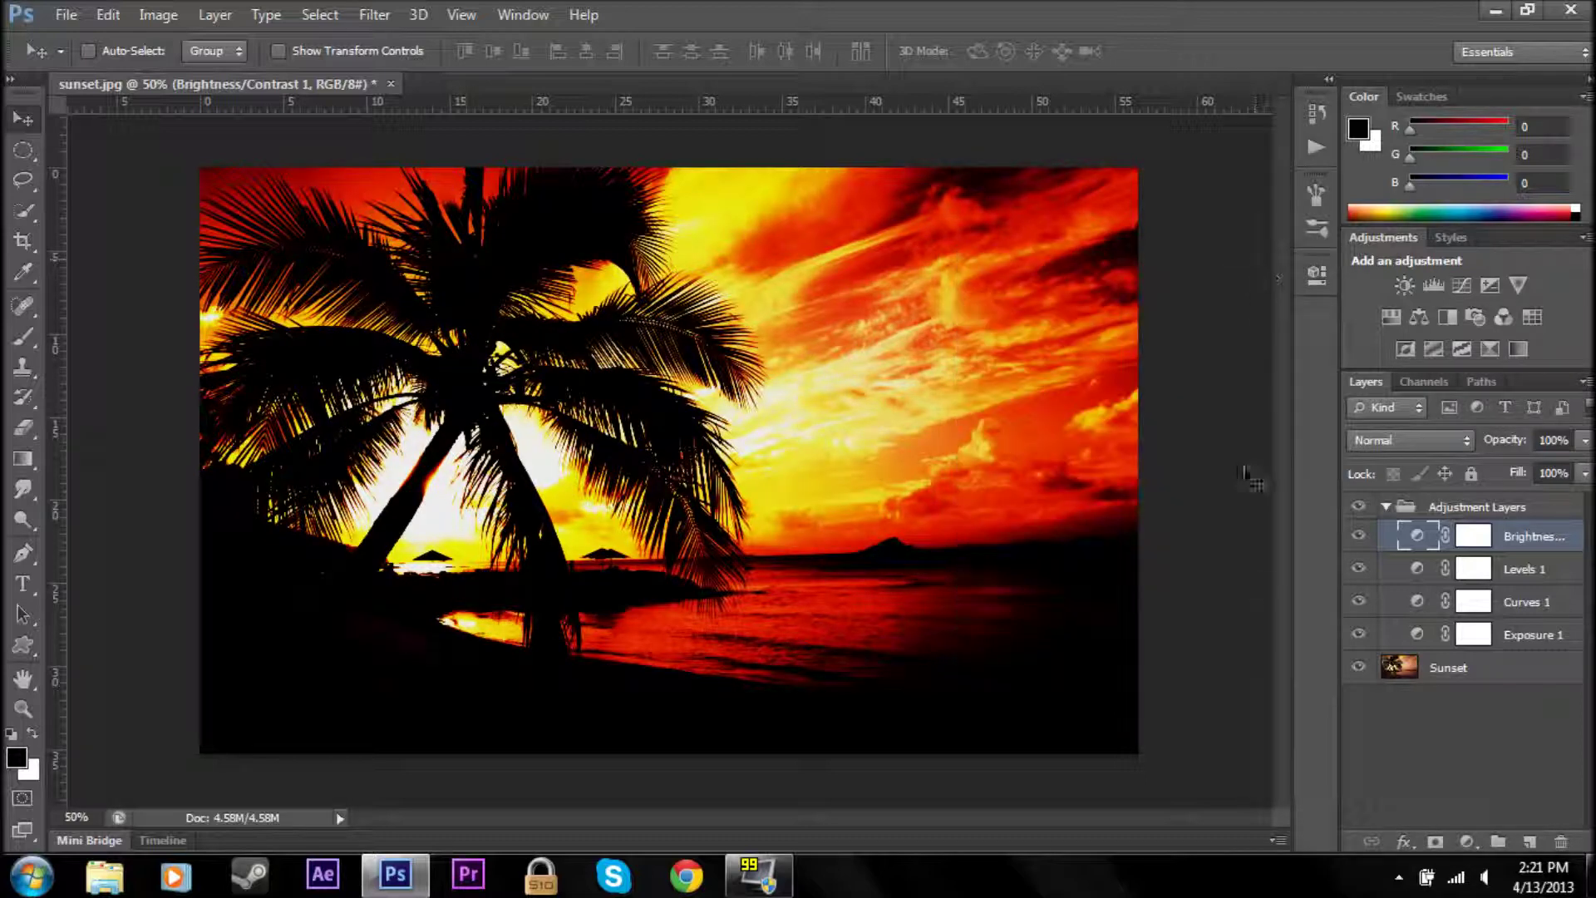
{"action": "left_click", "coordinate": [1359, 507]}
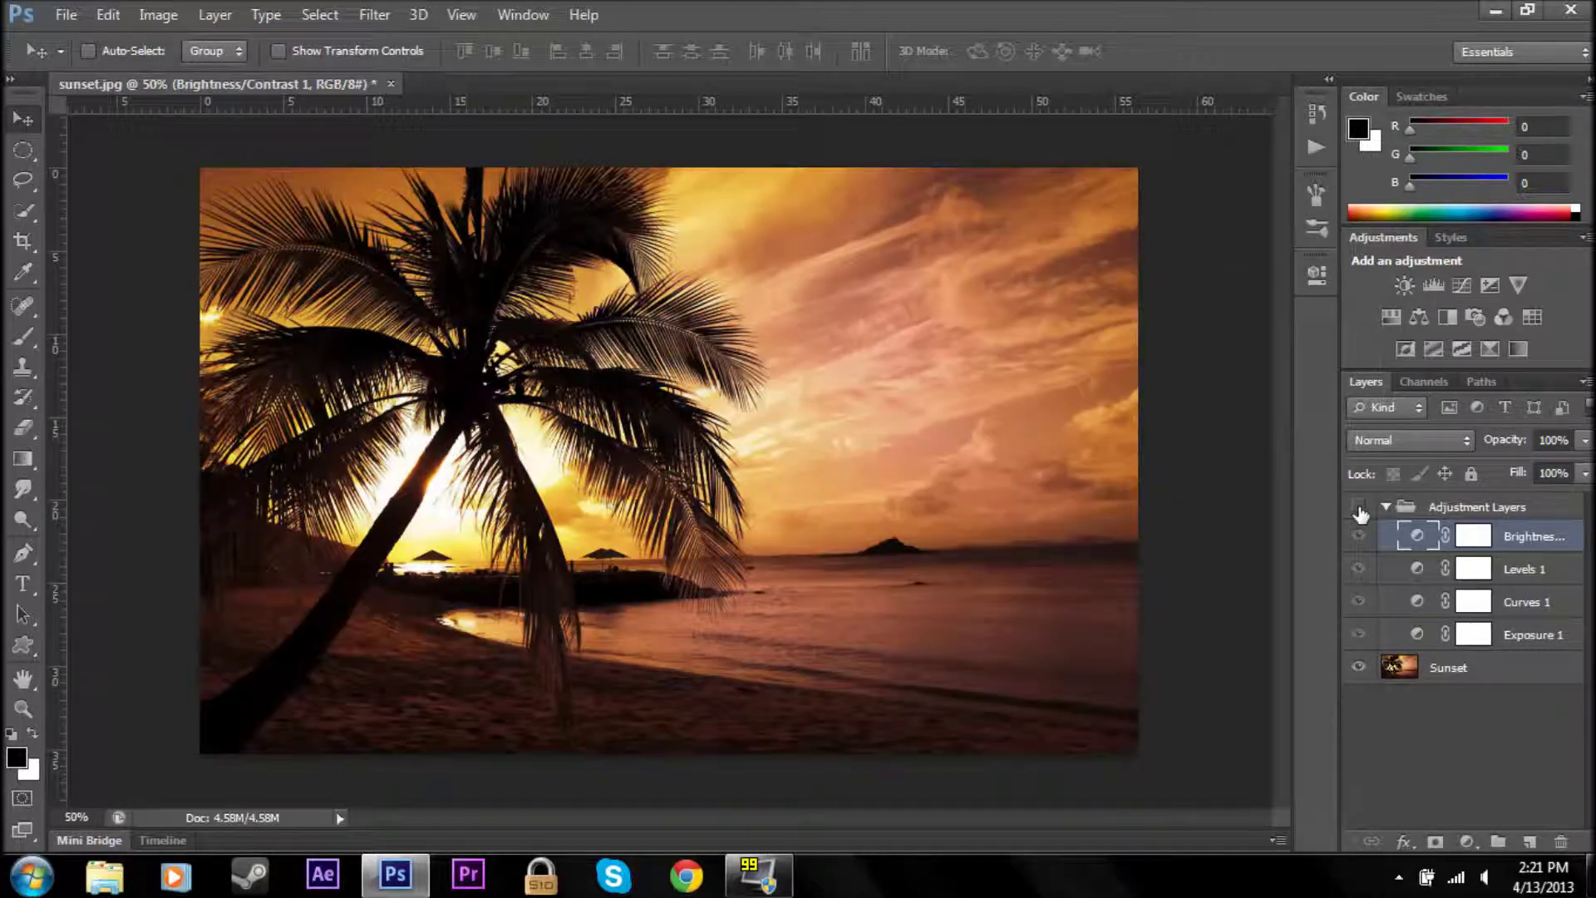
{"action": "left_click", "coordinate": [1359, 509]}
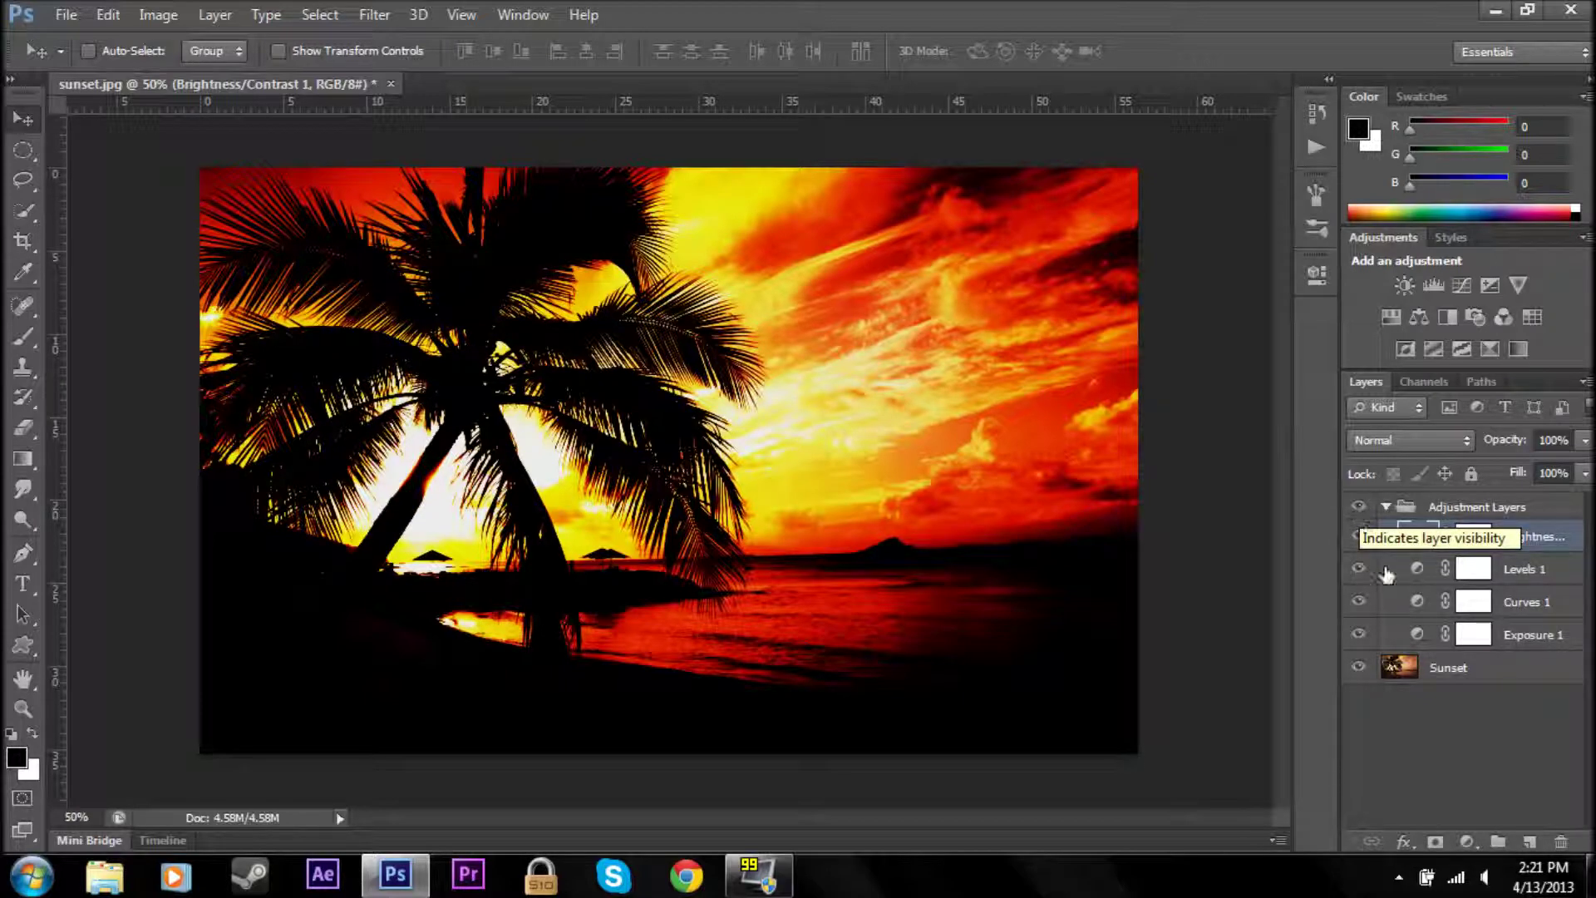
{"action": "left_click", "coordinate": [1461, 725]}
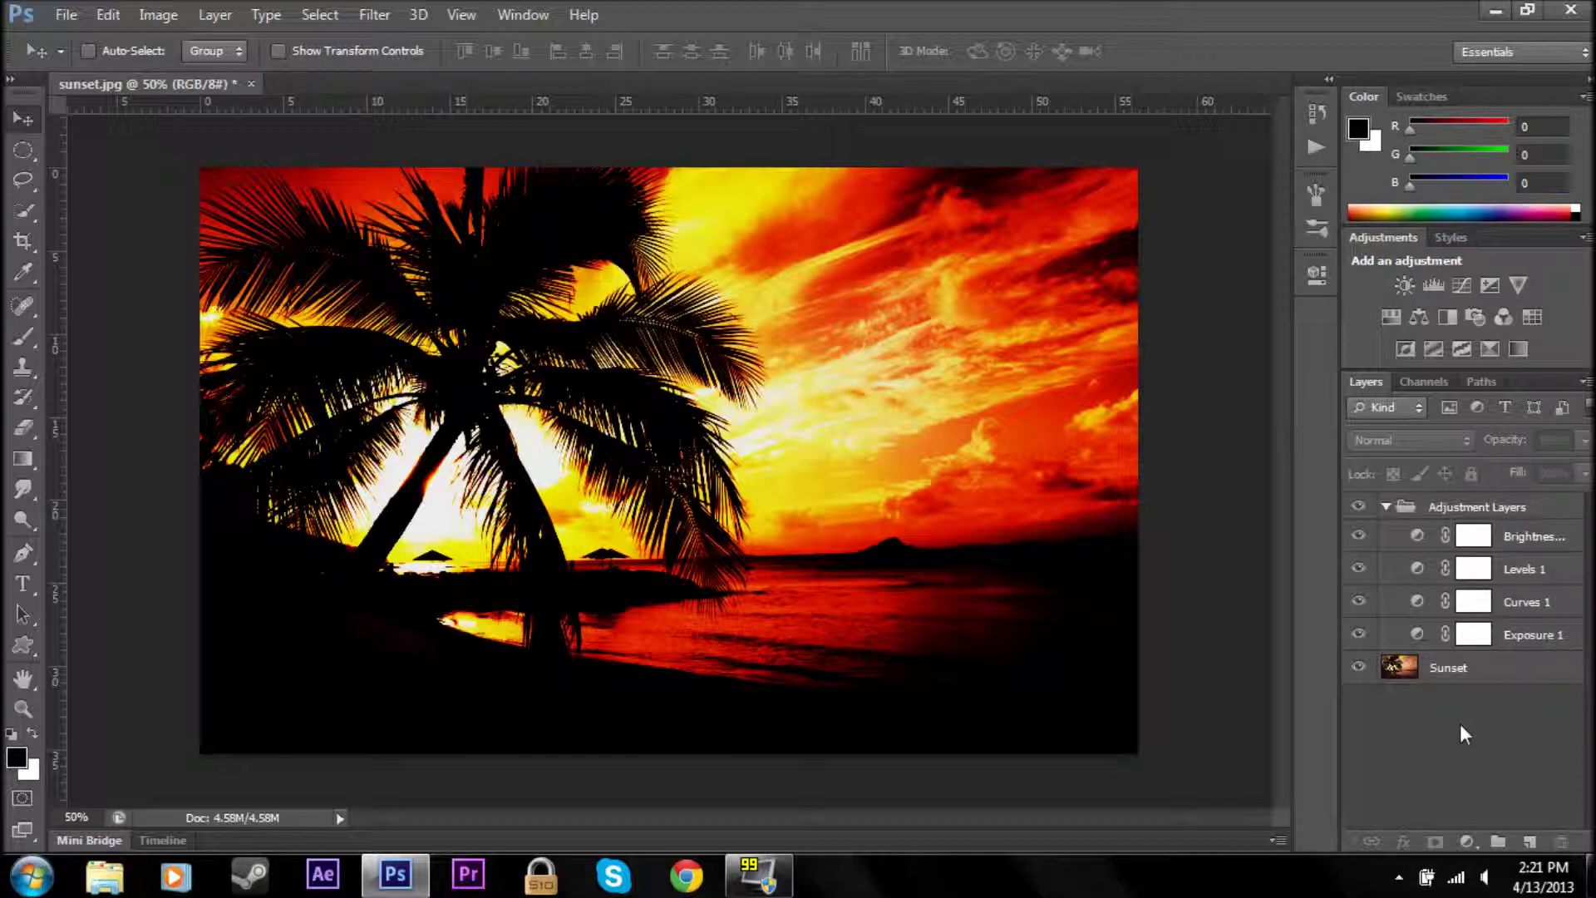